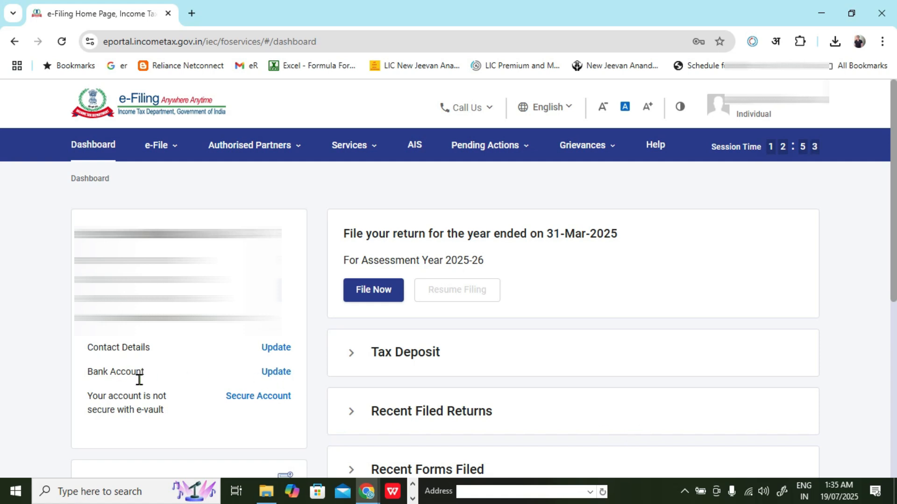
# - Review the validation and refund nomination of the registered bank account, and return to the dashboard
pyautogui.click(275, 372)
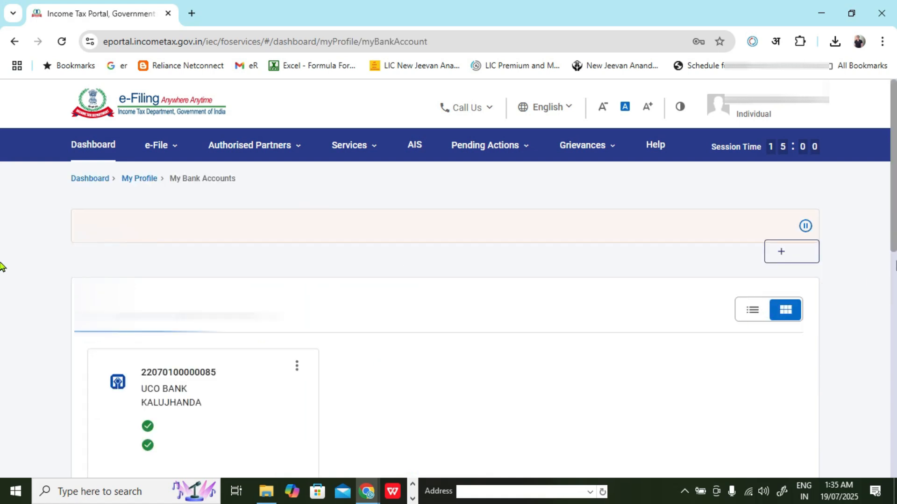
pyautogui.moveTo(895, 240); pyautogui.dragTo(896, 256)
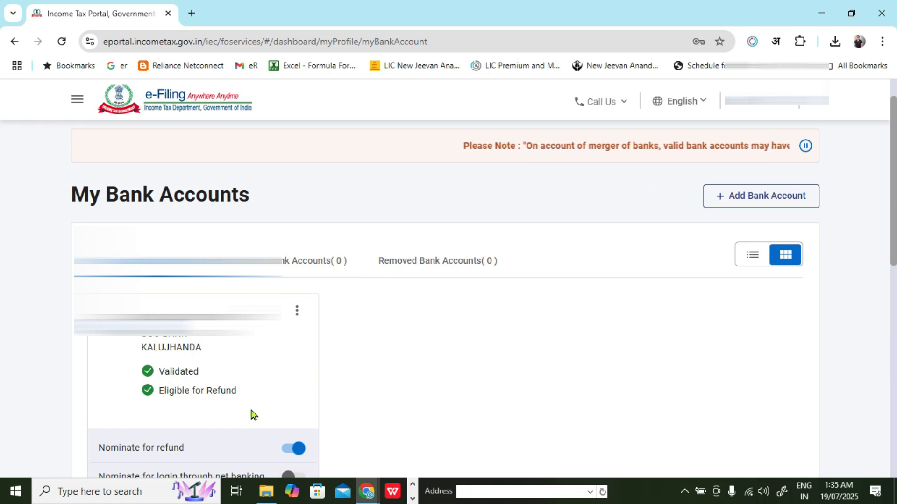
pyautogui.scroll(2, 275, 391)
pyautogui.click(93, 146)
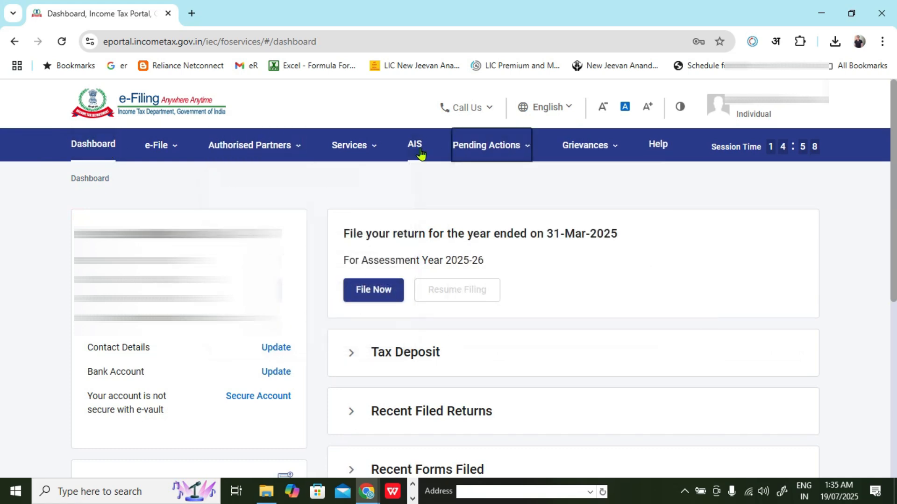
pyautogui.moveTo(154, 145)
pyautogui.moveTo(322, 214)
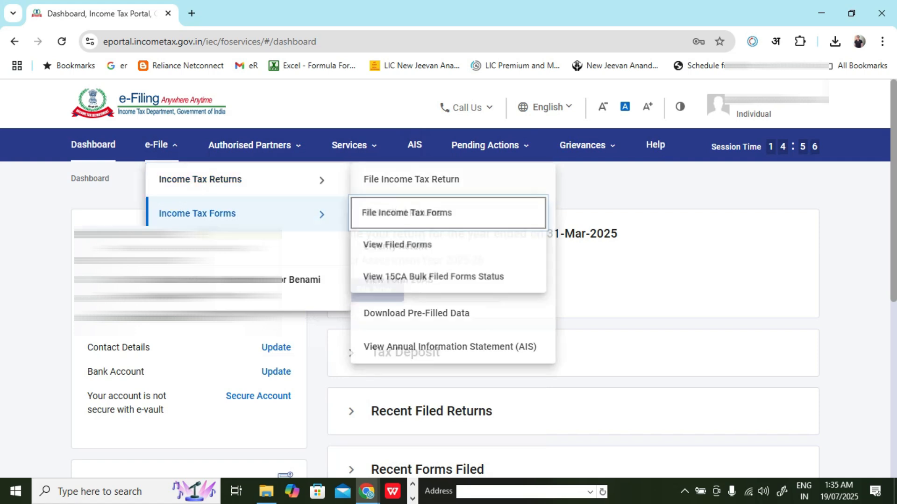
pyautogui.moveTo(290, 180)
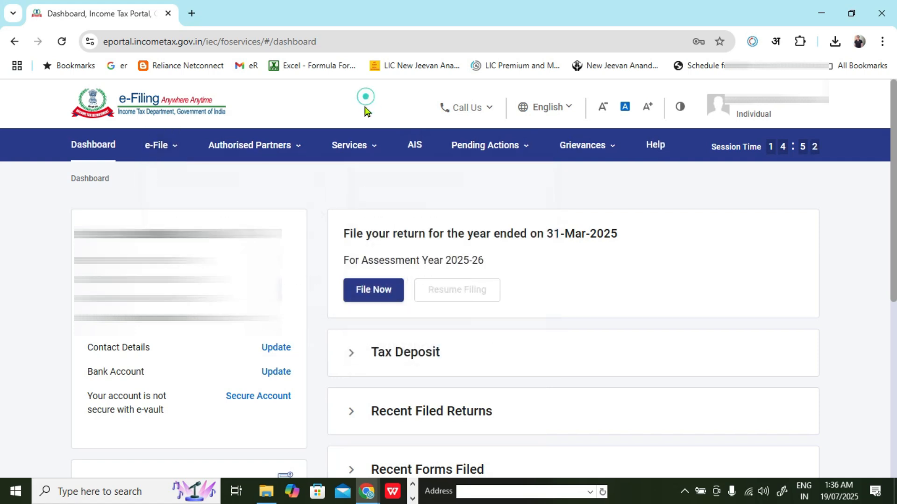
# - Switch to the Excel workbook "working" and review the income and TDS figures on its AIS and 26AS sheets
pyautogui.hotkey('alt', 'Tab')
pyautogui.hotkey('alt', 'Tab')
pyautogui.hotkey('alt', 'Tab')
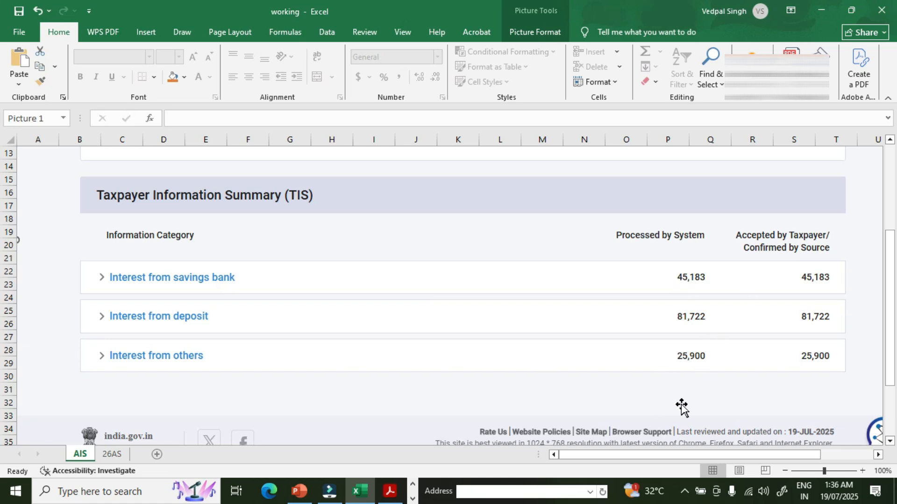
pyautogui.click(117, 455)
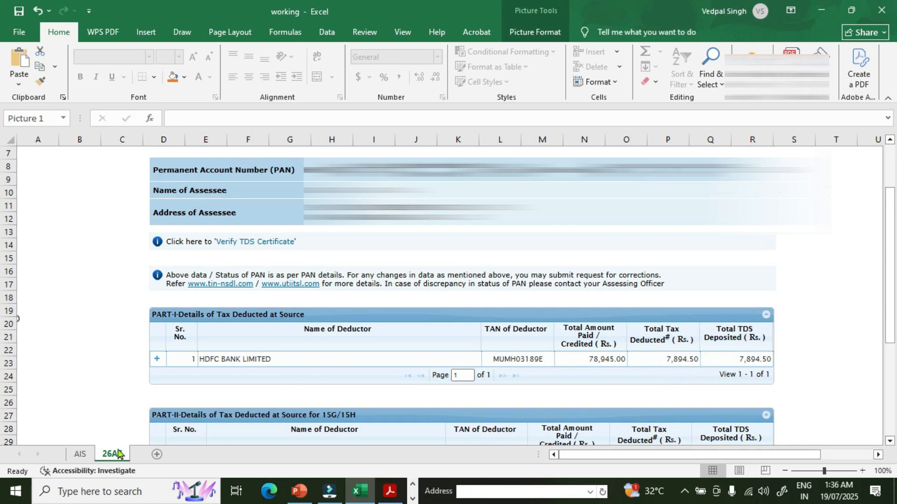
pyautogui.click(82, 454)
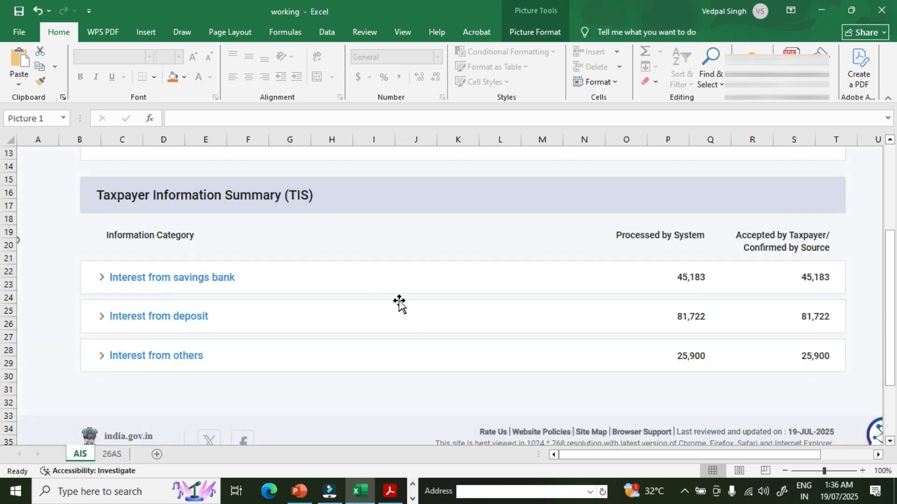
# - Switch back to the e-Filing portal in Chrome and start a new A.Y. 2025-26 return filing with the status Individual
pyautogui.hotkey('alt', 'Tab')
pyautogui.hotkey('alt', 'Tab')
pyautogui.hotkey('alt', 'Tab')
pyautogui.hotkey('alt', 'Tab')
pyautogui.hotkey('alt', 'Tab')
pyautogui.hotkey('alt', 'Tab')
pyautogui.hotkey('alt', 'Tab')
pyautogui.hotkey('alt', 'Tab')
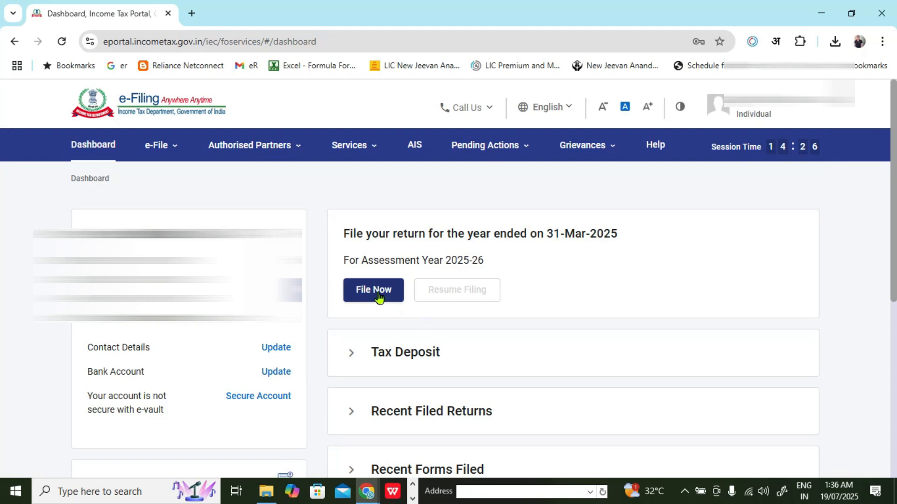
pyautogui.click(380, 296)
pyautogui.click(122, 352)
pyautogui.click(496, 449)
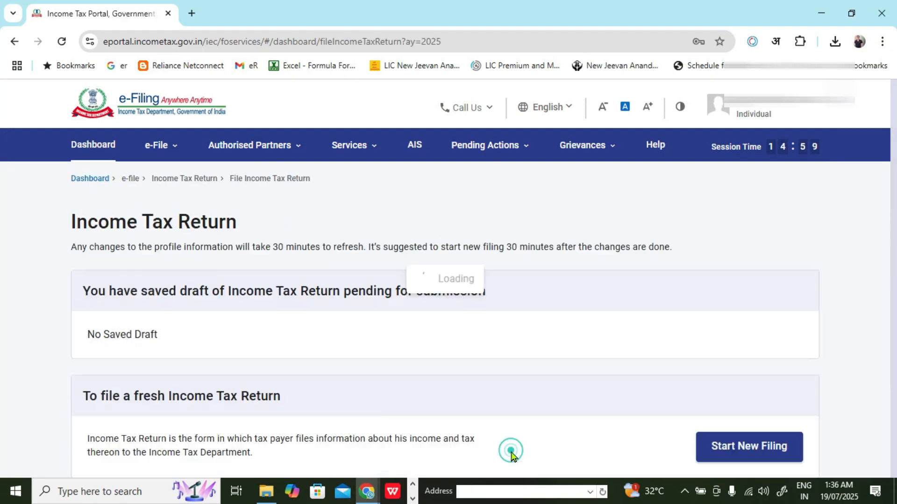
pyautogui.click(761, 449)
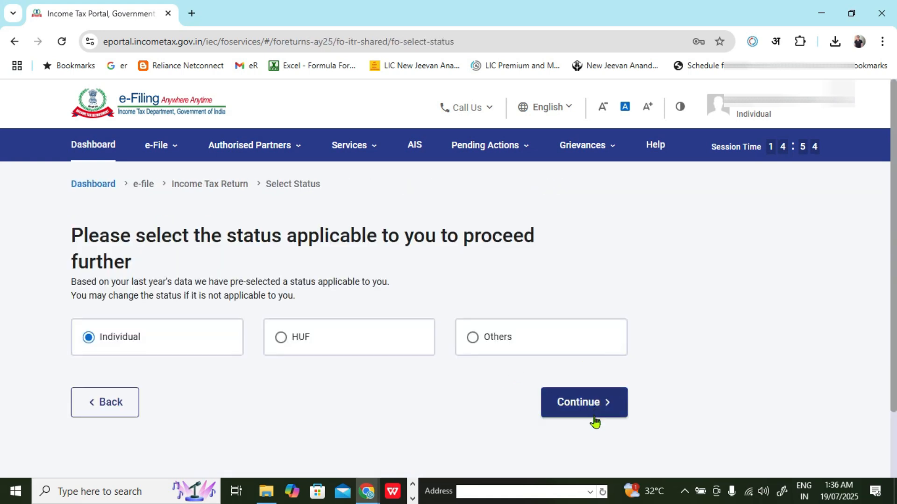
pyautogui.click(595, 407)
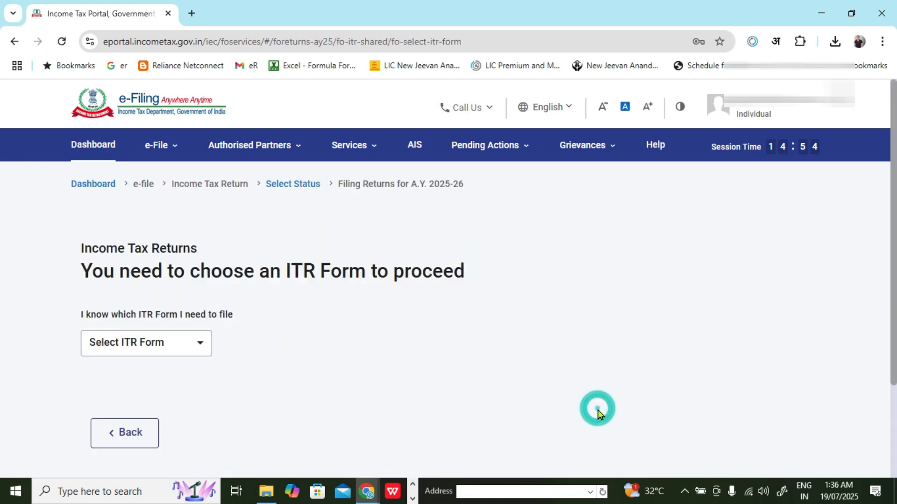
# - Select ITR-1 as the return form, proceed with it and acknowledge the notice about the default New Tax Regime
pyautogui.click(201, 350)
pyautogui.click(168, 398)
pyautogui.scroll(-2, 391, 346)
pyautogui.click(189, 381)
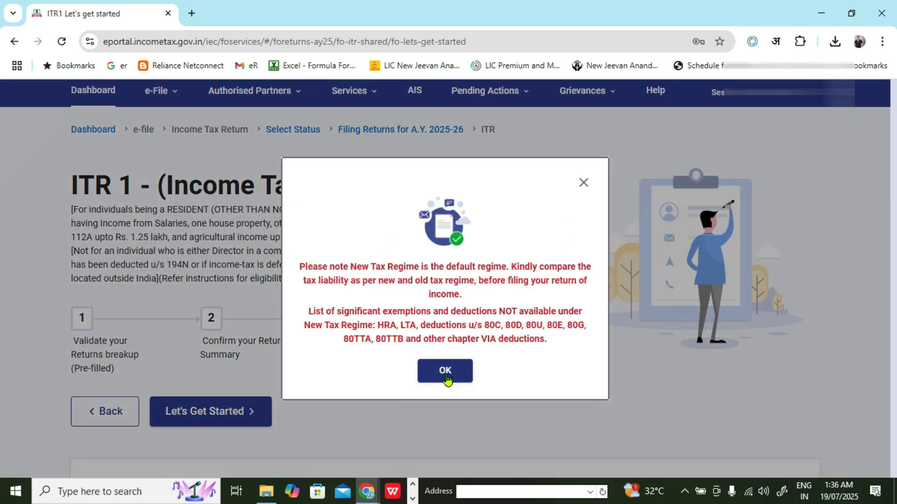
pyautogui.click(446, 373)
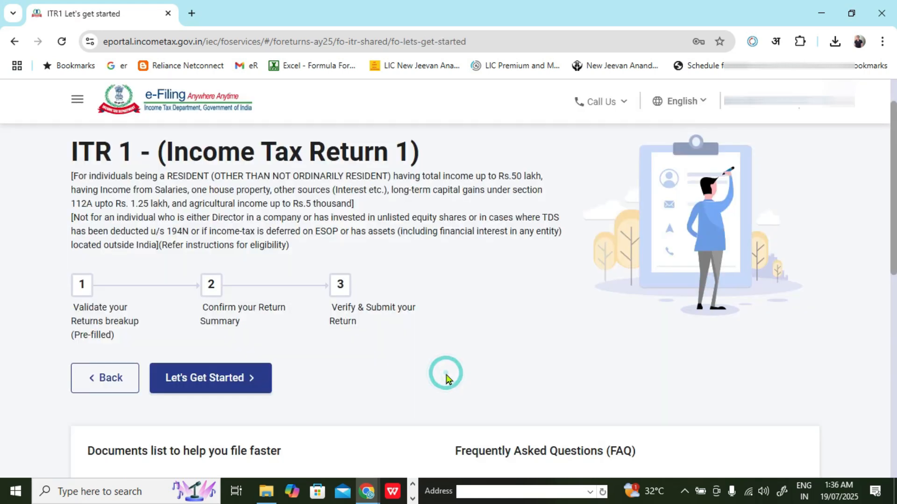
# - Get started with ITR 1, giving taxable income above the basic exemption limit as the filing reason, and acknowledge the pre-fill notice
pyautogui.click(237, 387)
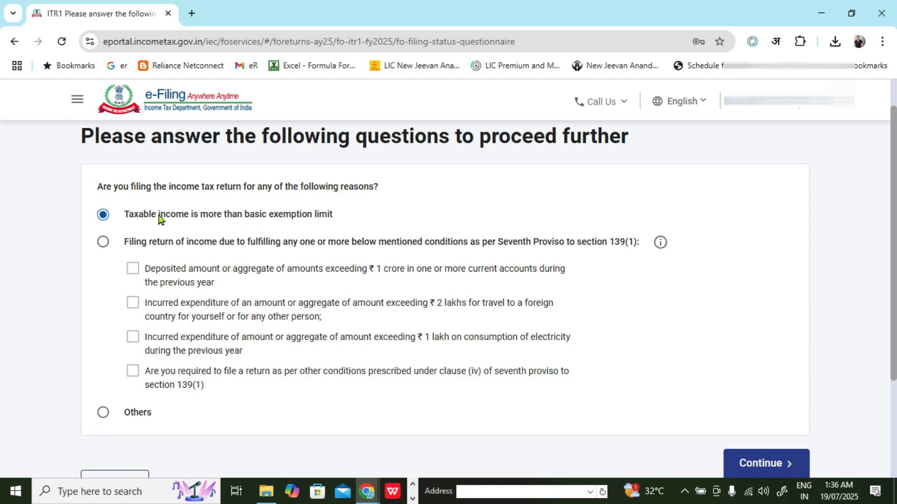
pyautogui.click(781, 469)
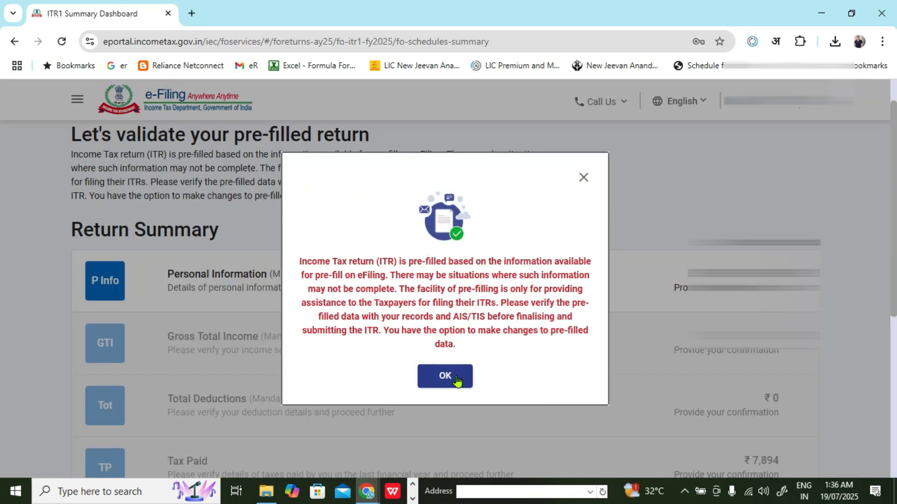
pyautogui.click(456, 378)
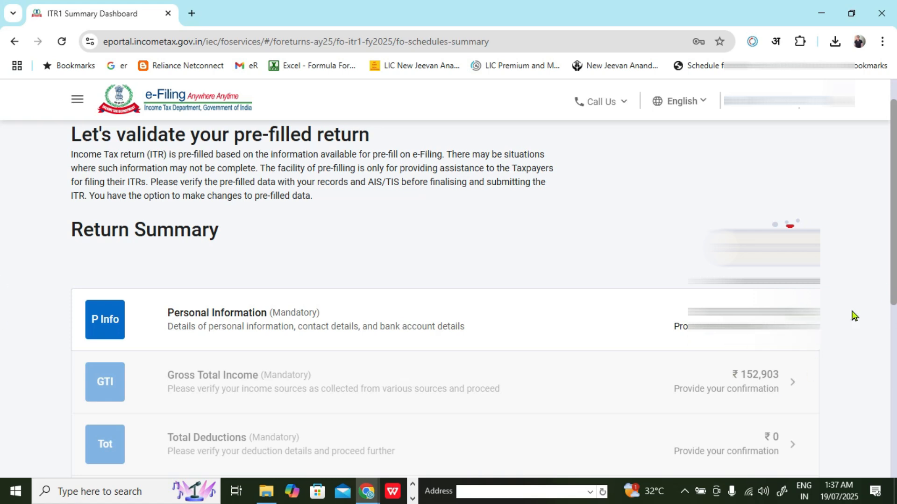
# - Open the Personal Information schedule and choose Others as the nature of employment
pyautogui.click(315, 319)
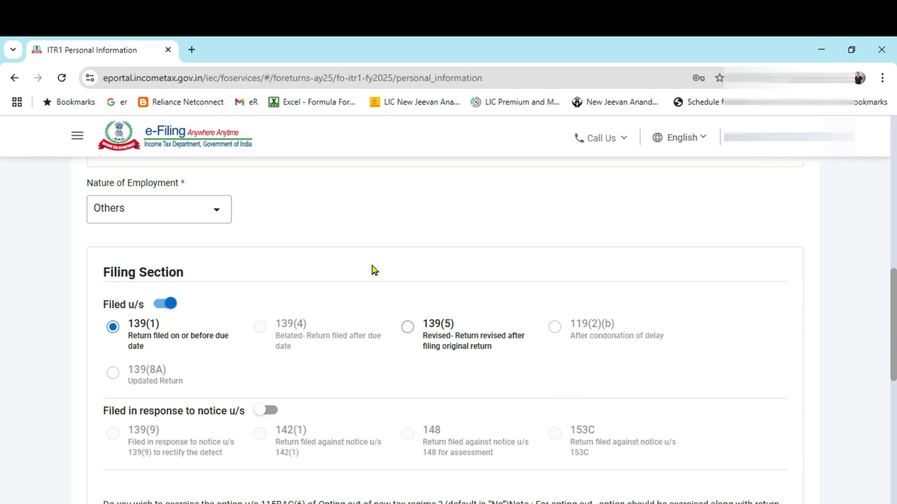
pyautogui.click(195, 210)
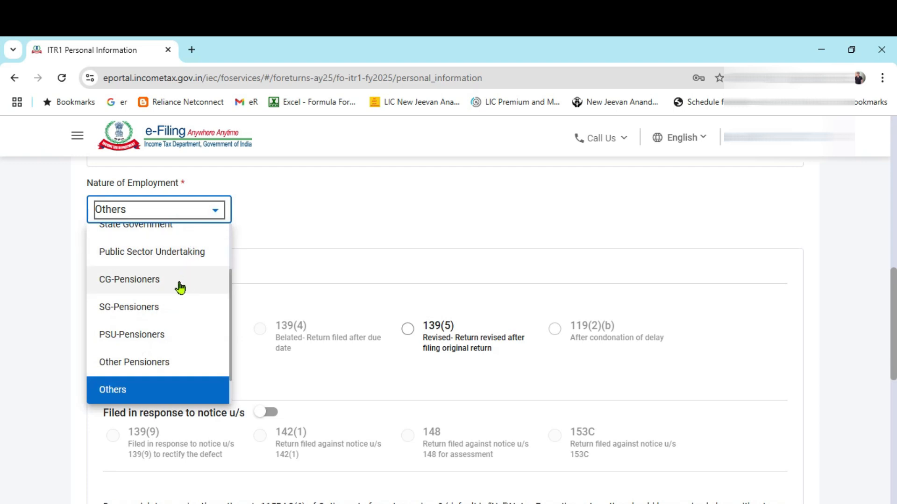
pyautogui.scroll(-1, 180, 291)
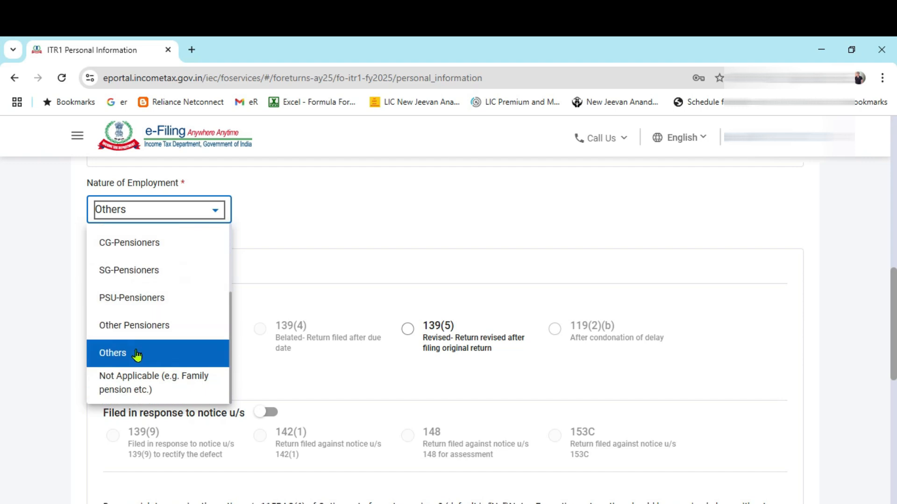
pyautogui.click(138, 353)
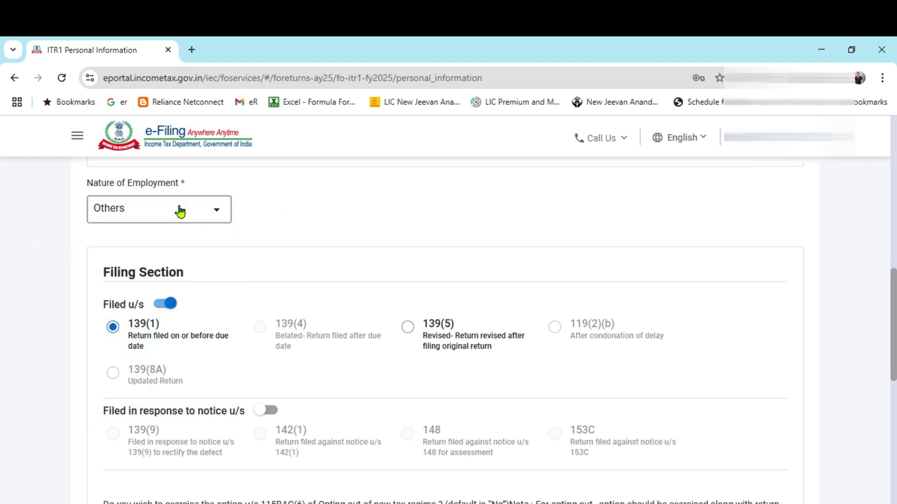
pyautogui.click(26, 282)
# - Answer Yes to opting out of the new tax regime u/s 115BAC(6), so tax is computed under the old regime
pyautogui.scroll(-5, 446, 352)
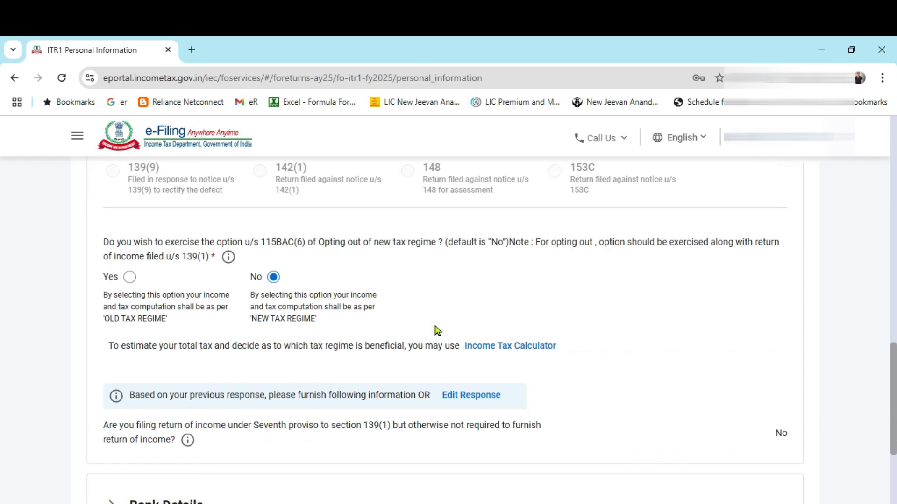
pyautogui.moveTo(115, 292); pyautogui.dragTo(193, 307)
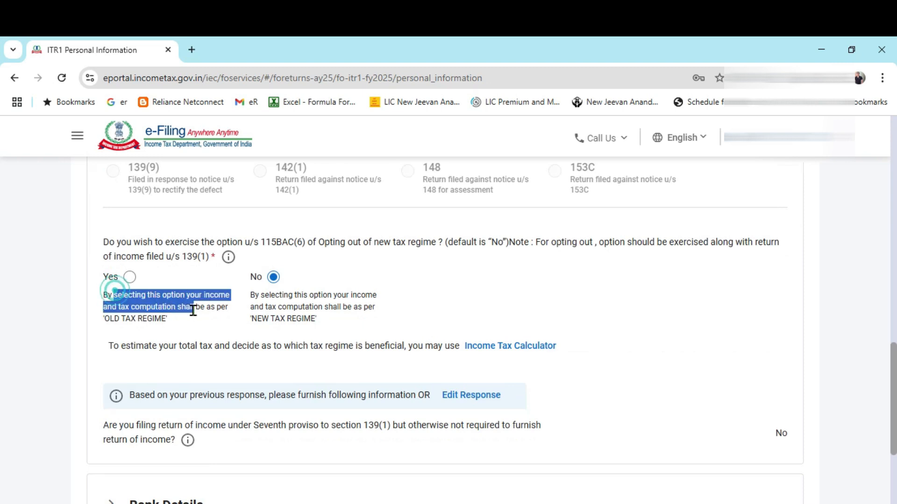
pyautogui.click(130, 277)
pyautogui.click(60, 277)
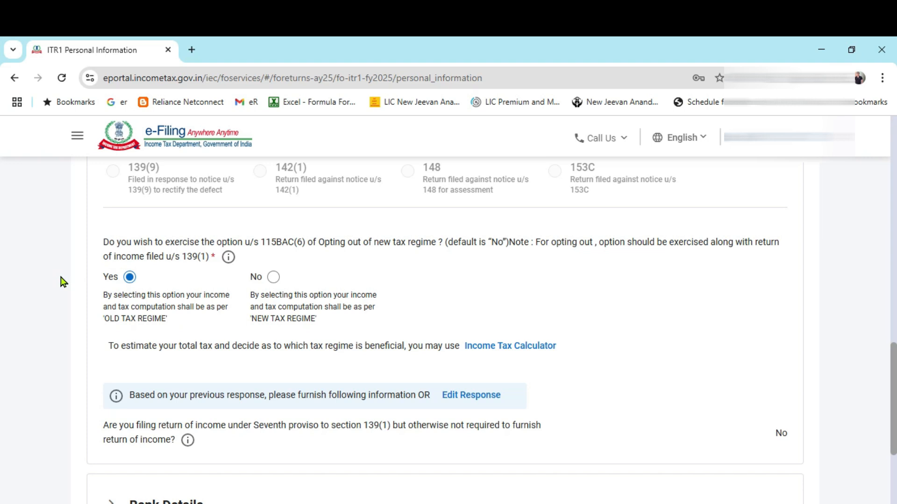
pyautogui.click(269, 277)
pyautogui.click(274, 283)
pyautogui.click(130, 276)
pyautogui.click(30, 280)
# - Expand Bank Details to check the account nominated for refund, and confirm the Personal Information schedule
pyautogui.scroll(-4, 280, 365)
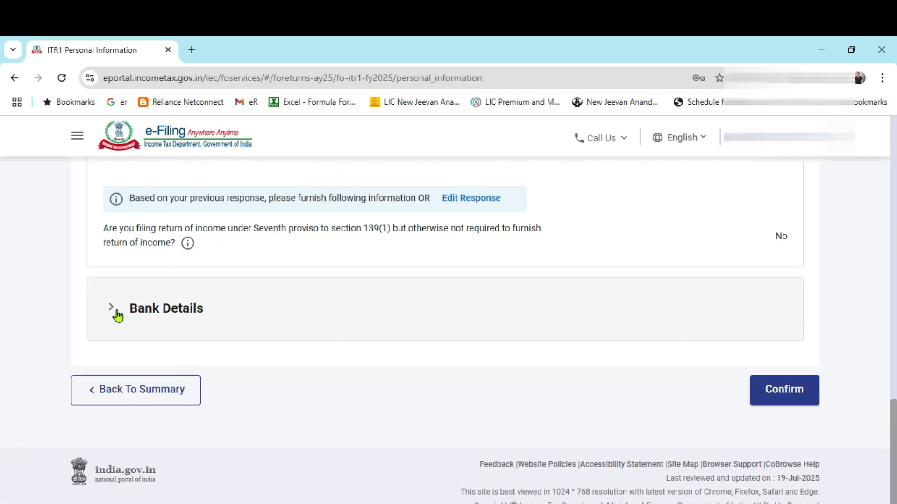
pyautogui.click(117, 314)
pyautogui.scroll(-2, 262, 354)
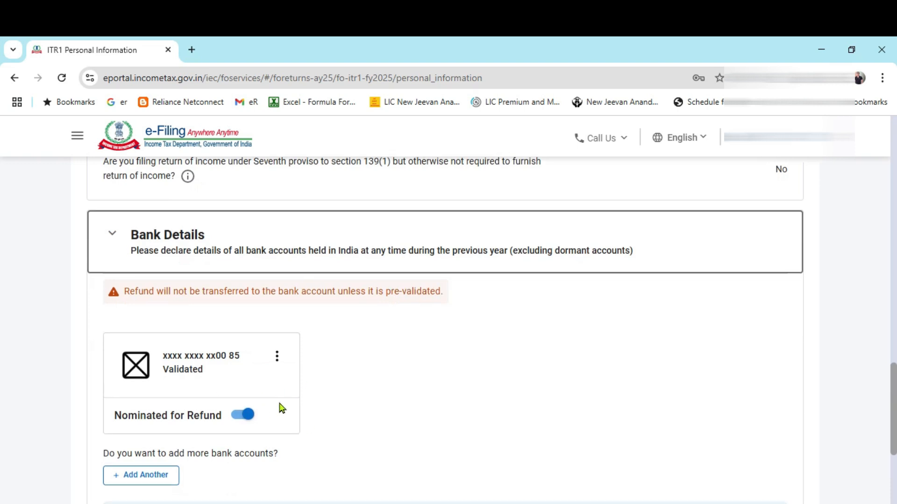
pyautogui.scroll(-3, 271, 374)
pyautogui.click(785, 499)
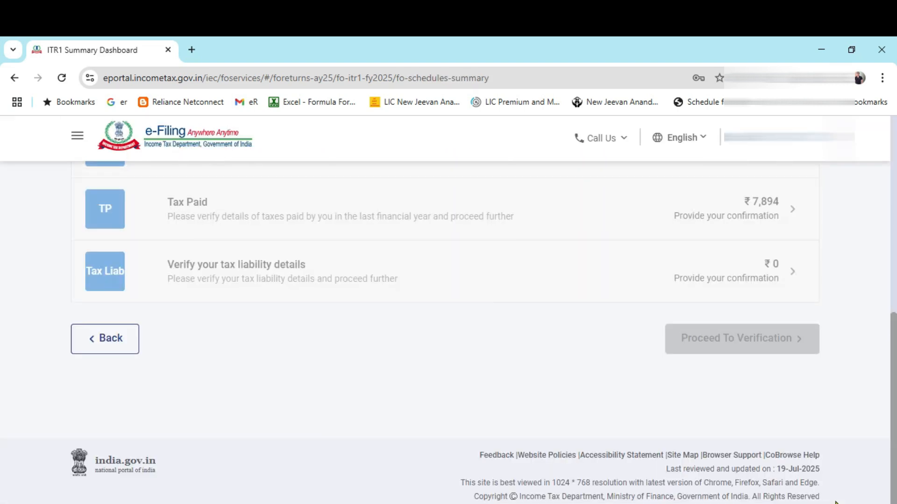
# - Open the Gross Total Income schedule from the return summary and expand B3. Income from Other Sources
pyautogui.moveTo(892, 429); pyautogui.dragTo(896, 343)
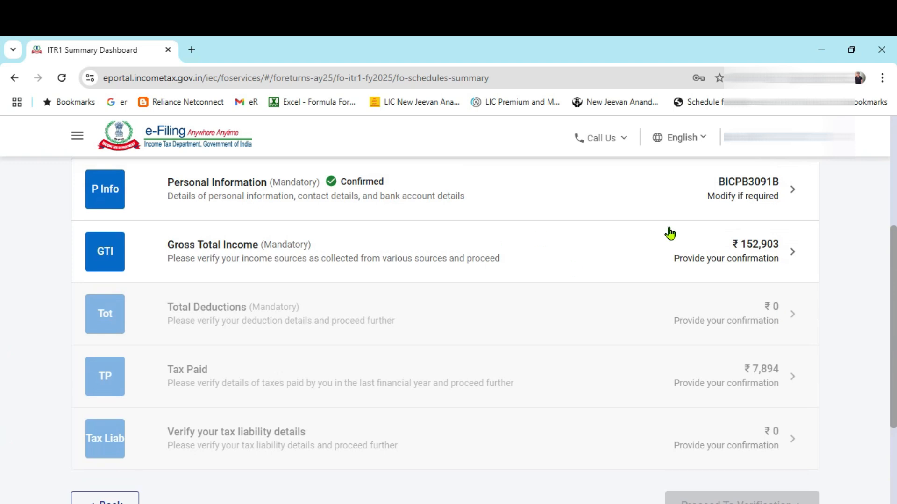
pyautogui.click(737, 256)
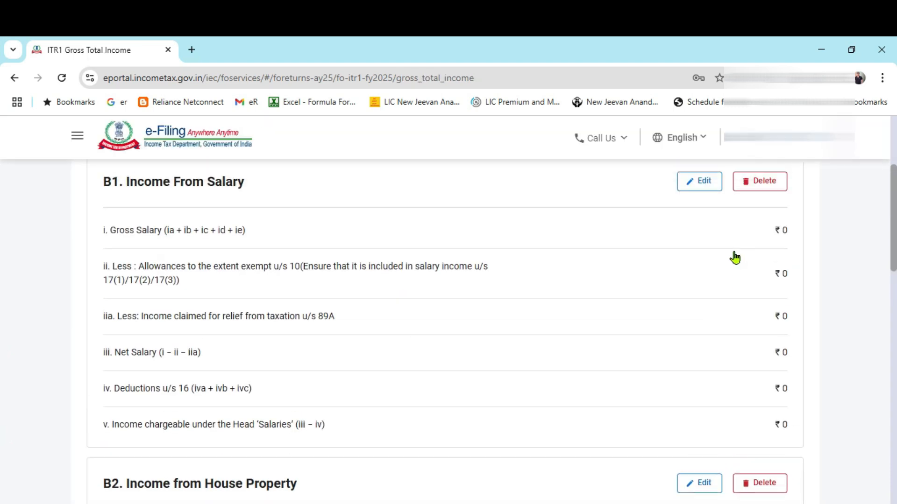
pyautogui.scroll(-15, 631, 354)
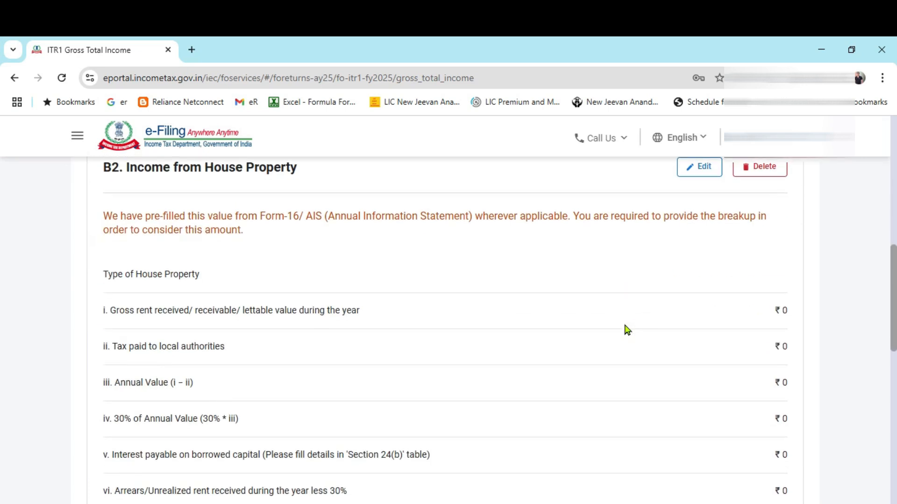
pyautogui.click(111, 207)
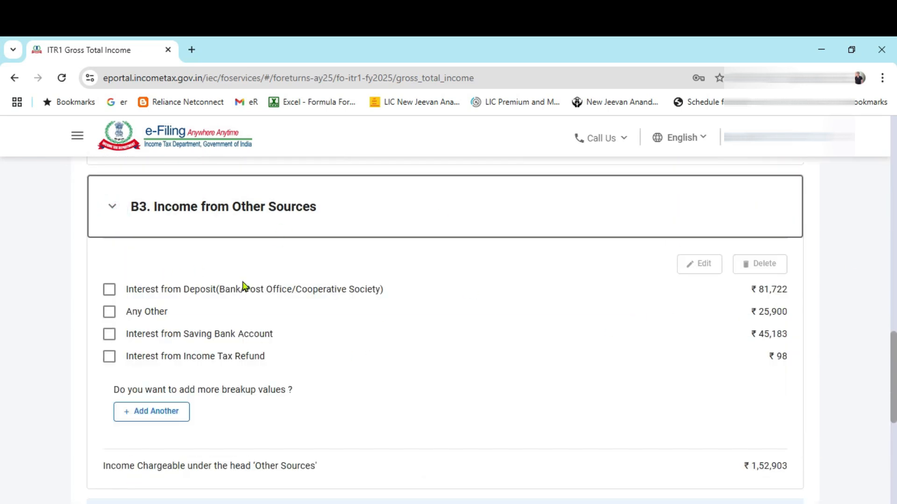
# - Compare the interest entries under Income from Other Sources with the Taxpayer Information Summary on the Excel workbook's AIS sheet
pyautogui.hotkey('alt', 'Tab')
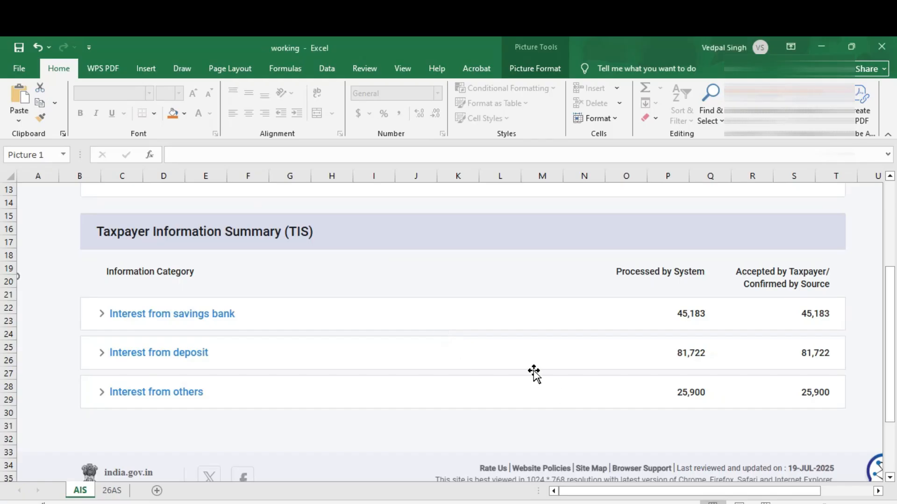
pyautogui.hotkey('alt', 'Tab')
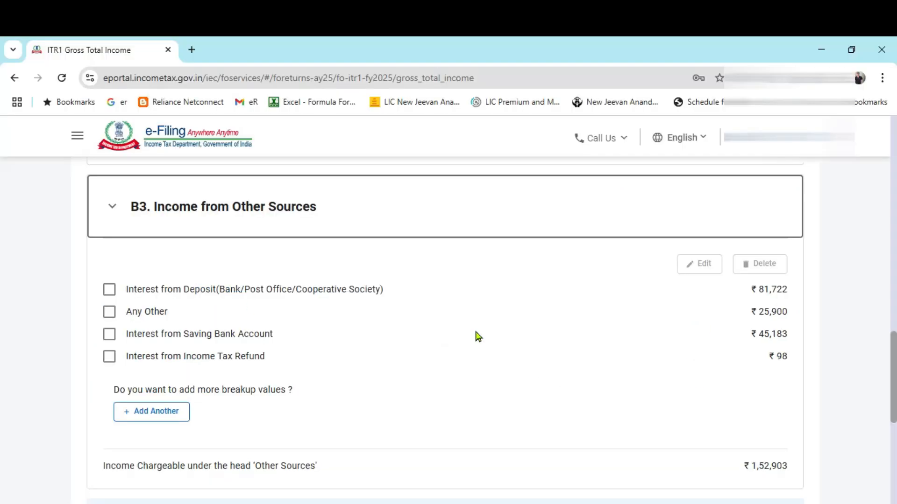
pyautogui.hotkey('alt', 'Tab')
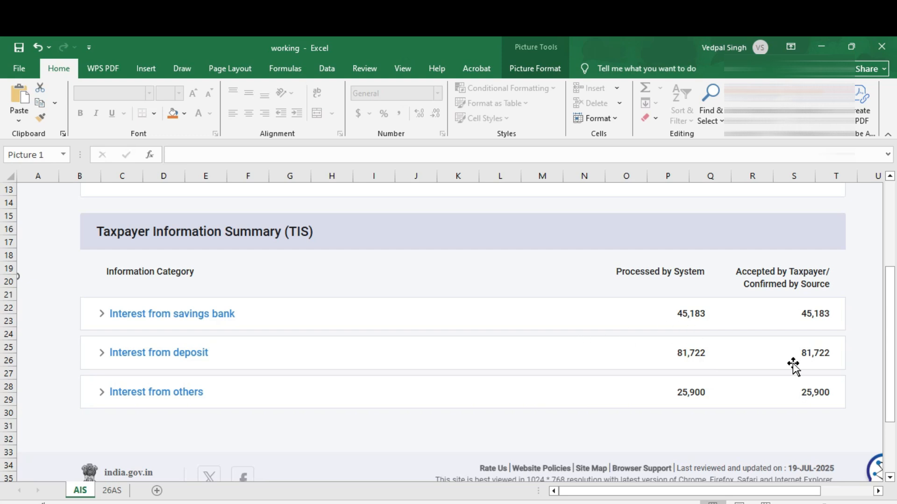
pyautogui.hotkey('alt', 'Tab')
pyautogui.hotkey('alt', 'Tab')
pyautogui.hotkey('alt', 'Tab')
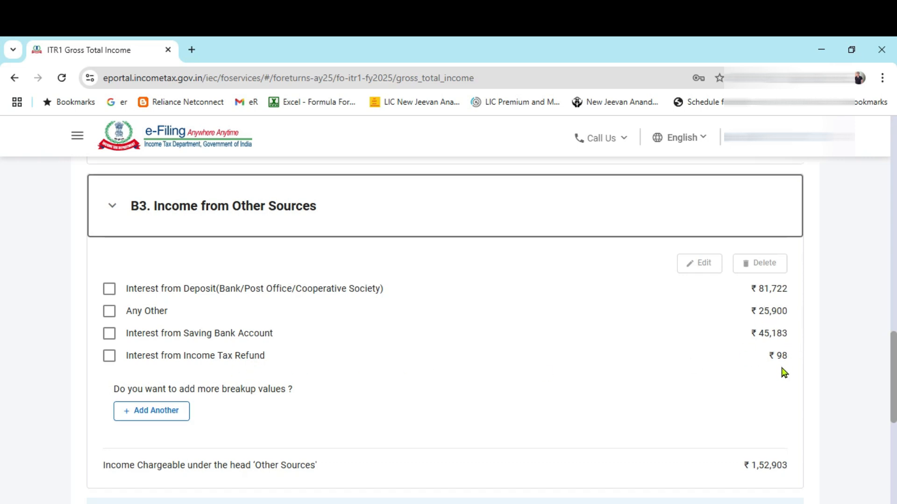
pyautogui.scroll(-3, 784, 373)
pyautogui.scroll(3, 737, 353)
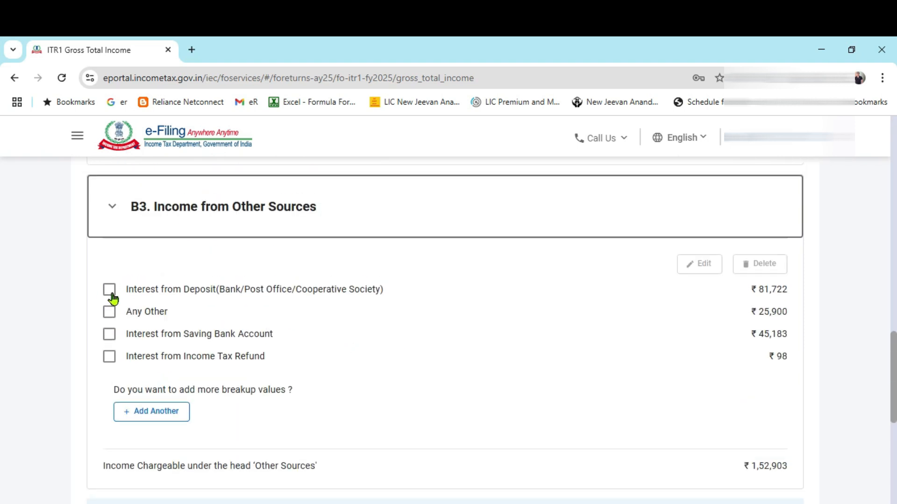
pyautogui.click(160, 417)
pyautogui.click(176, 358)
pyautogui.click(205, 402)
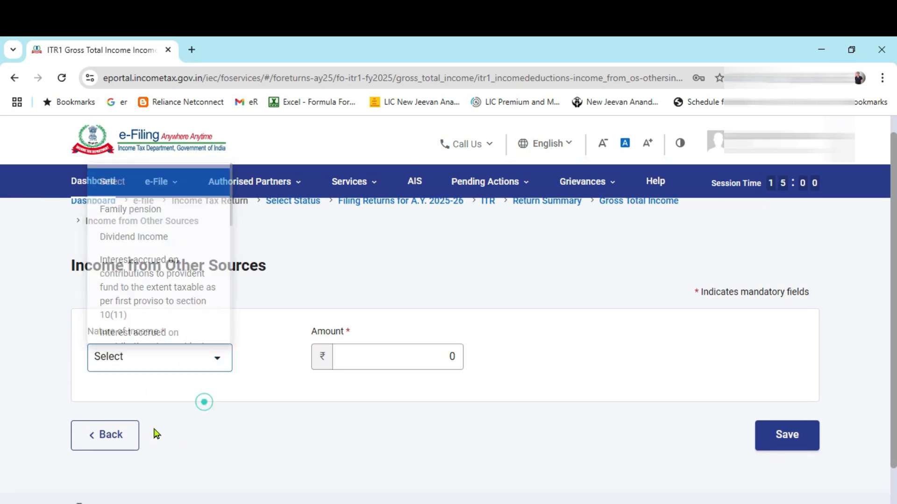
pyautogui.click(126, 437)
# - Open the Interest from Deposit entry under B3 and compare its amount with the Taxpayer Information Summary on the Excel workbook's AIS sheet
pyautogui.scroll(-3, 218, 411)
pyautogui.scroll(-12, 254, 357)
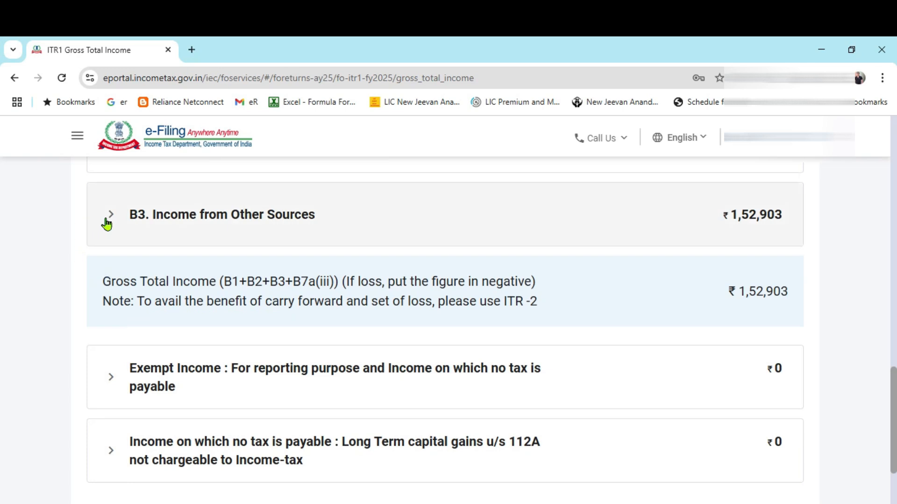
pyautogui.click(110, 218)
pyautogui.click(109, 298)
pyautogui.click(700, 272)
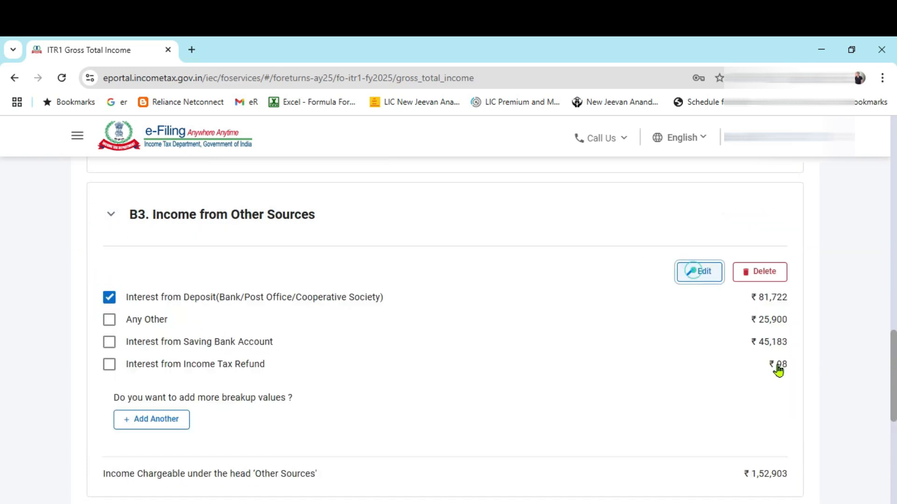
pyautogui.hotkey('alt', 'Tab')
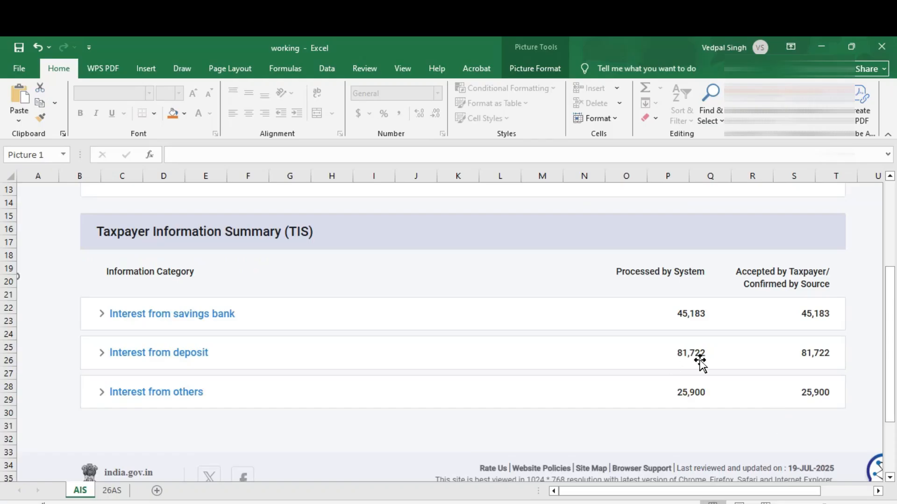
pyautogui.hotkey('alt', 'Tab')
pyautogui.hotkey('alt', 'Tab')
pyautogui.hotkey('alt', 'Tab')
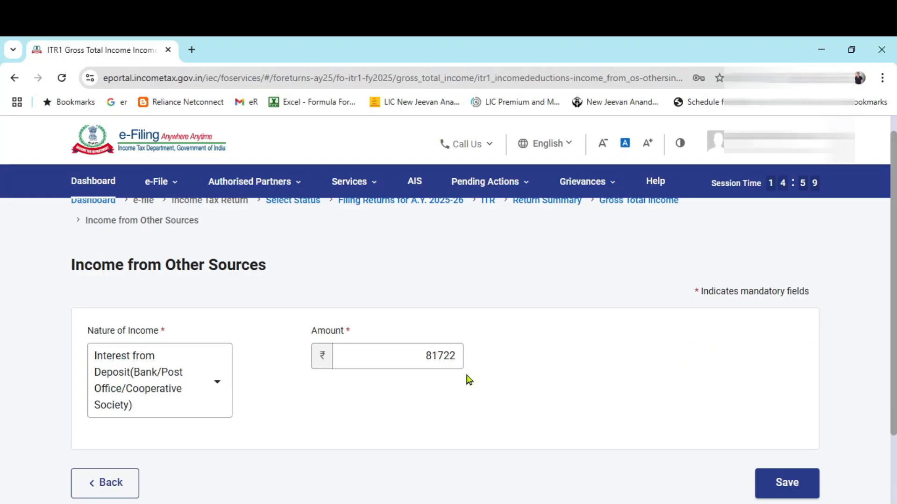
pyautogui.click(108, 486)
# - Confirm the Gross Total Income schedule and open the Total Deductions schedule from the return summary
pyautogui.scroll(-20, 546, 415)
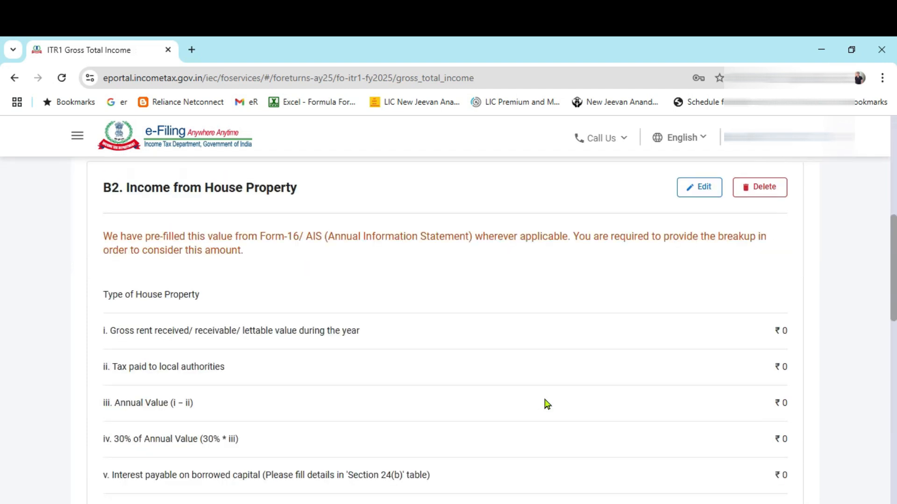
pyautogui.click(809, 411)
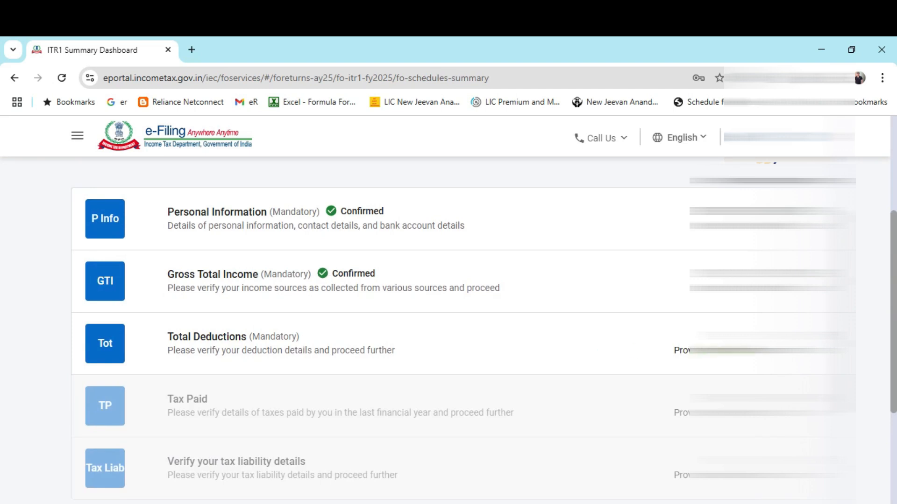
pyautogui.click(731, 351)
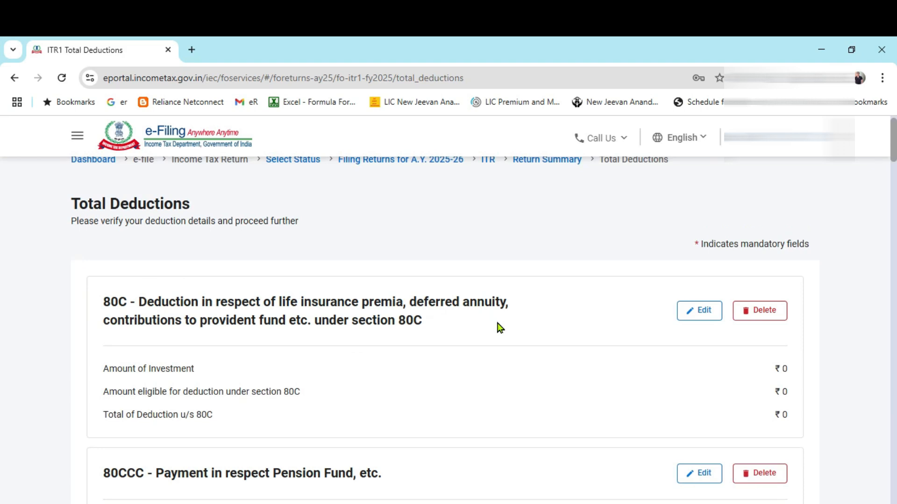
# - Enter the savings bank interest of 45183 from the TIS as Amount of Interest Received under section 80TTA and save it
pyautogui.scroll(-10, 498, 327)
pyautogui.scroll(-8, 498, 327)
pyautogui.scroll(-8, 498, 327)
pyautogui.scroll(-8, 499, 327)
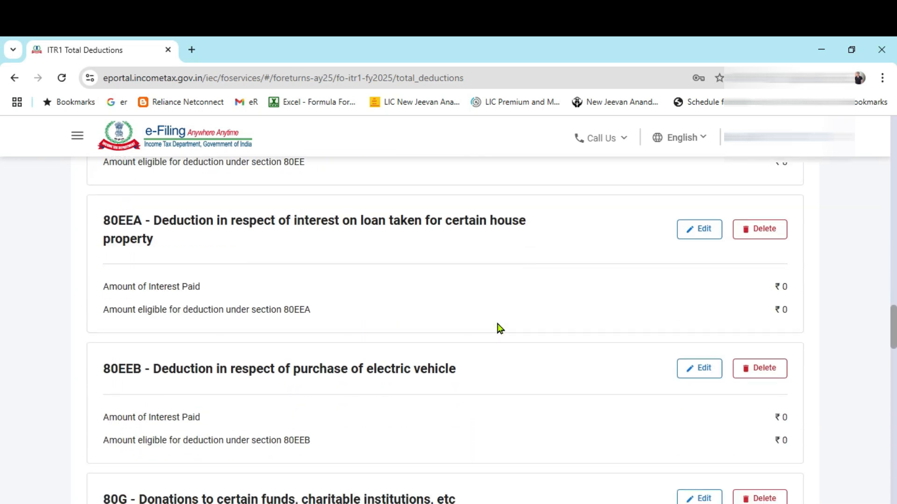
pyautogui.scroll(-8, 499, 326)
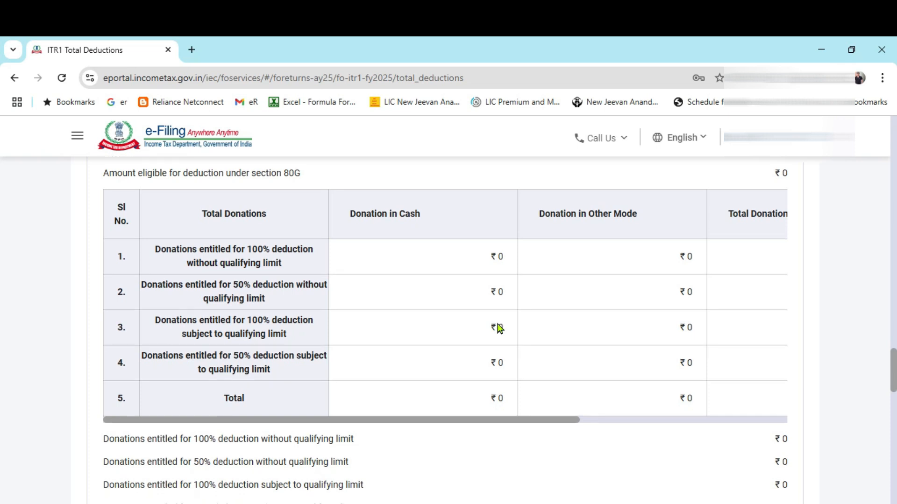
pyautogui.scroll(-8, 499, 327)
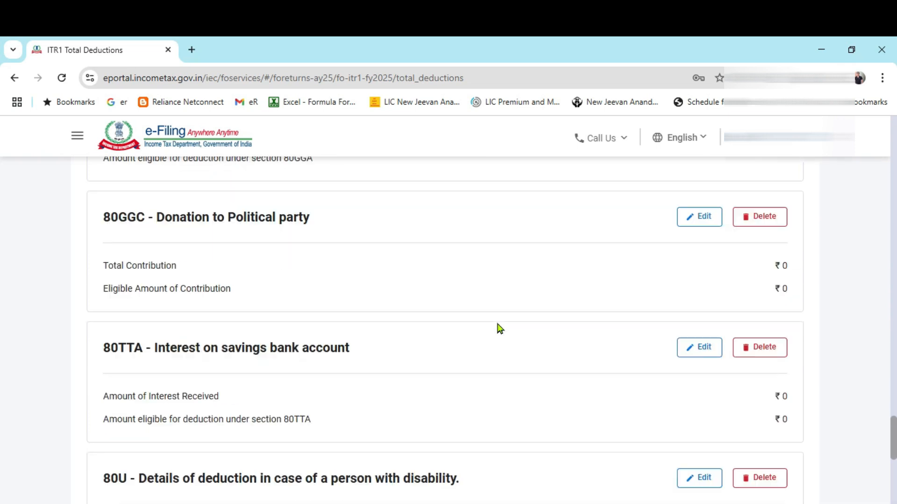
pyautogui.scroll(-2, 499, 328)
pyautogui.moveTo(172, 265); pyautogui.dragTo(376, 280)
pyautogui.click(437, 301)
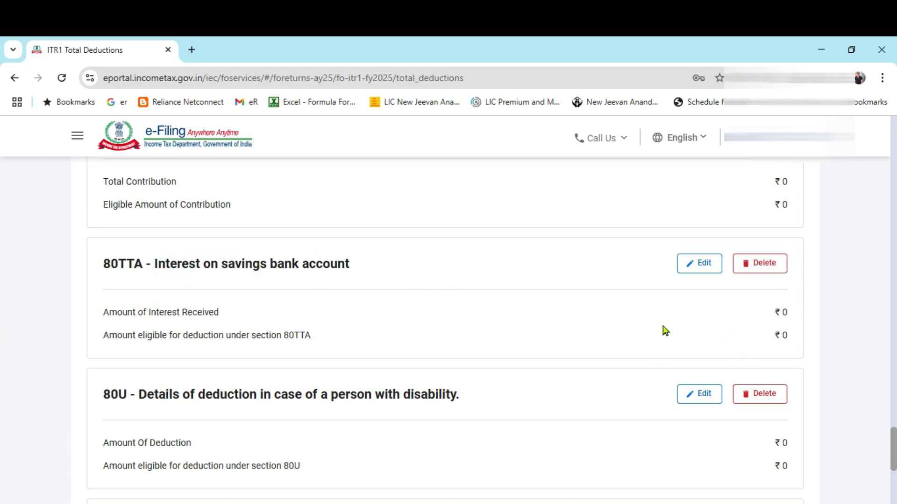
pyautogui.click(710, 274)
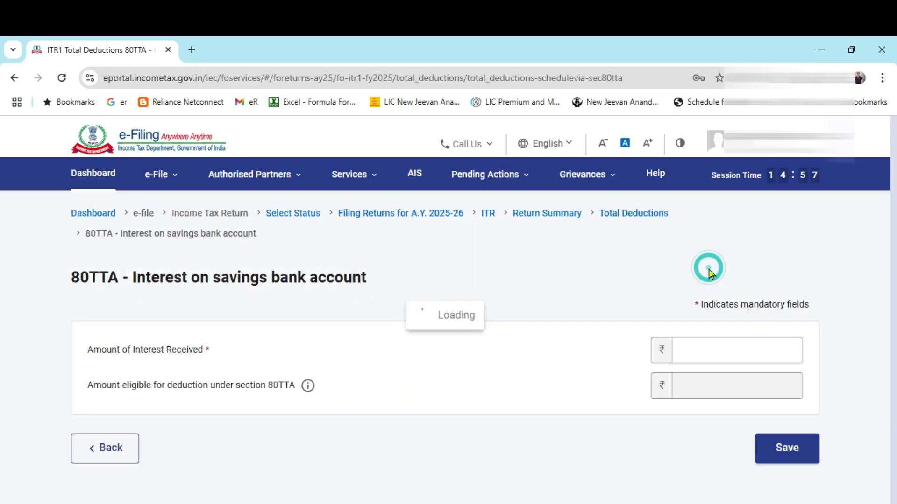
pyautogui.click(704, 340)
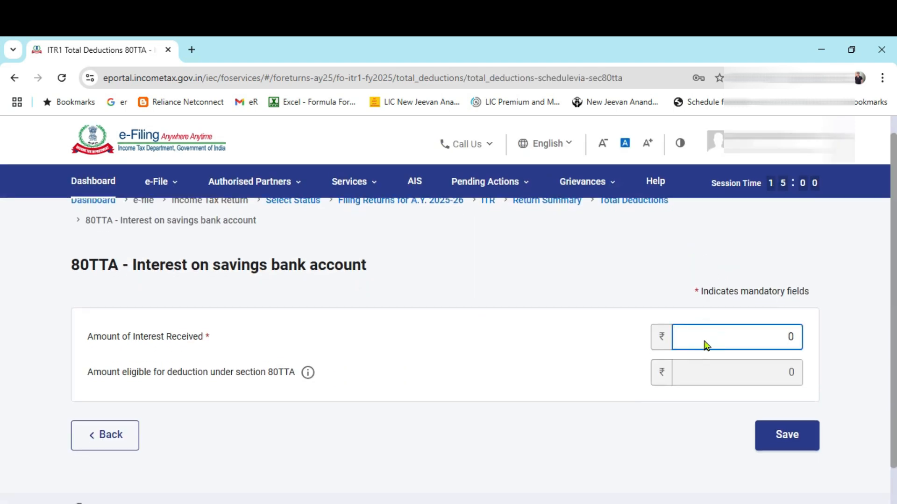
pyautogui.hotkey('alt', 'Tab')
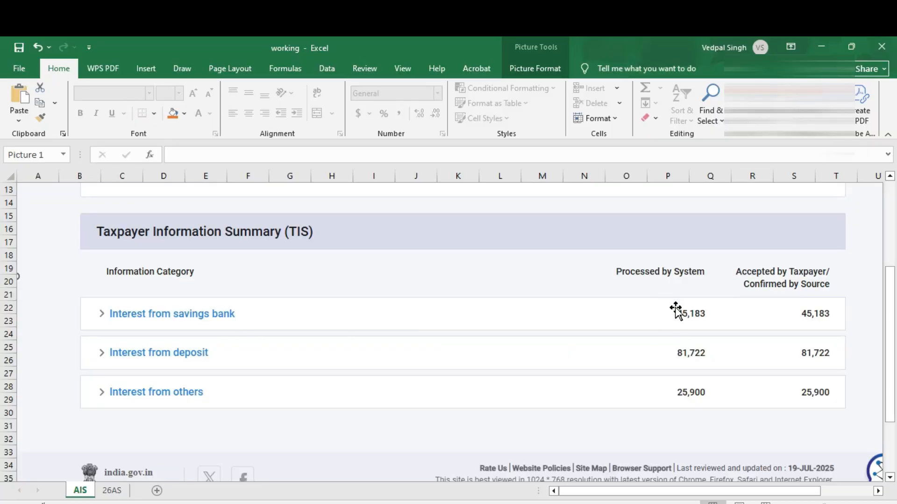
pyautogui.hotkey('alt', 'Tab')
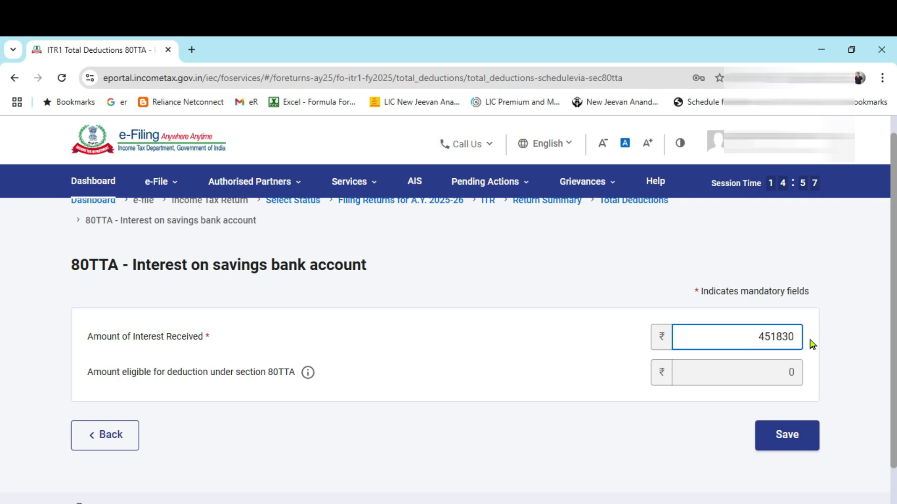
pyautogui.click(819, 383)
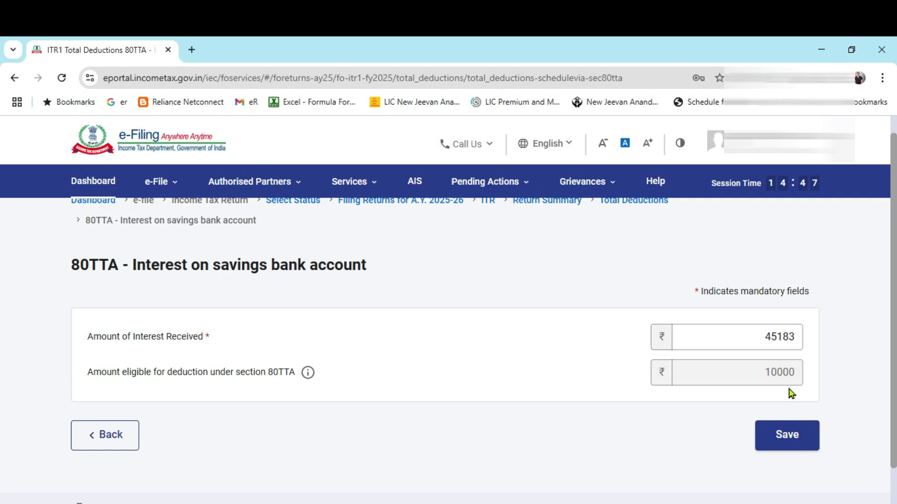
pyautogui.click(789, 433)
# - Review the total deductions and the interest received and eligible amounts recorded under section 80TTA
pyautogui.scroll(-20, 792, 358)
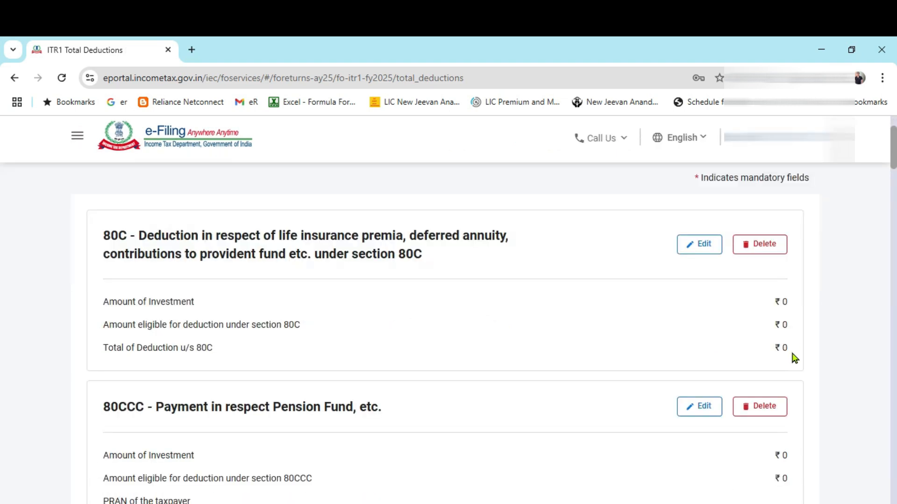
pyautogui.scroll(-20, 794, 358)
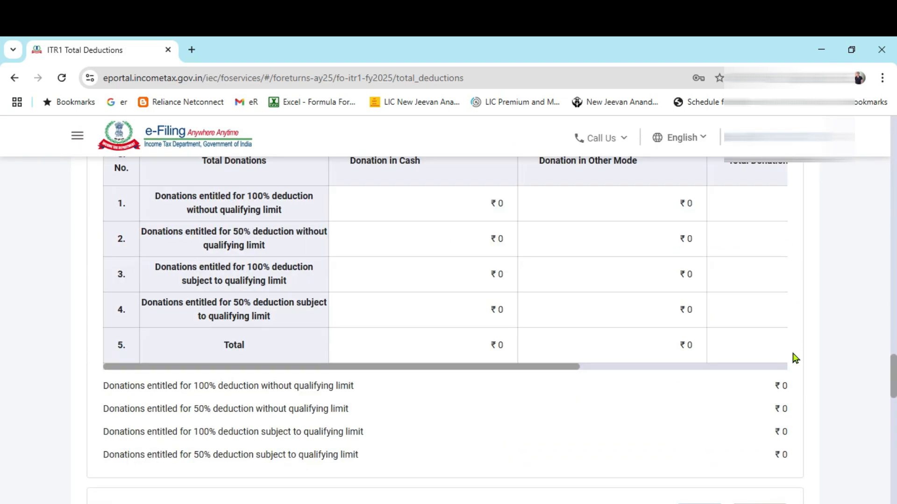
pyautogui.scroll(-2, 793, 357)
pyautogui.scroll(2, 794, 357)
pyautogui.scroll(-2, 789, 359)
pyautogui.scroll(2, 488, 411)
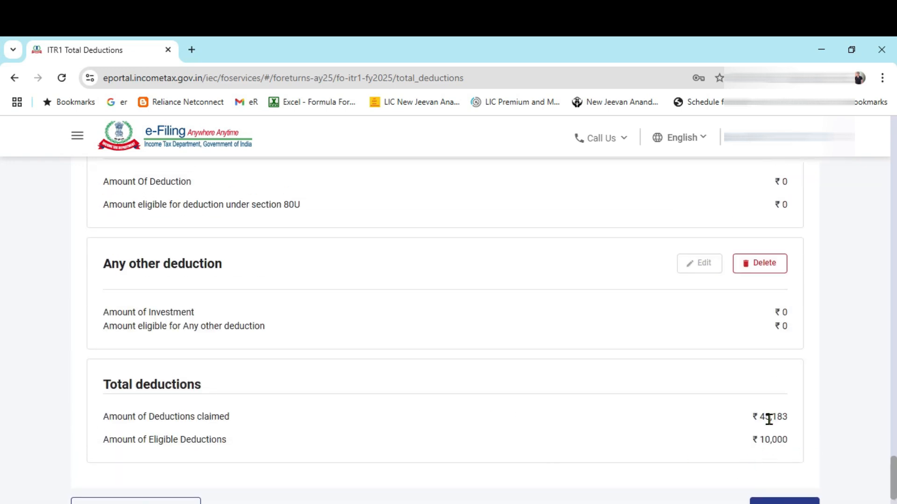
pyautogui.scroll(3, 768, 419)
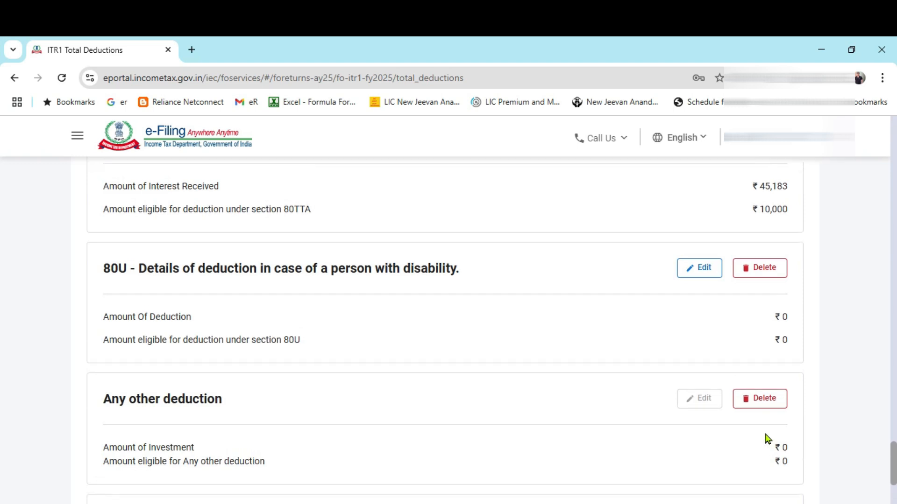
pyautogui.scroll(4, 767, 439)
pyautogui.moveTo(73, 331); pyautogui.dragTo(811, 400)
pyautogui.click(857, 369)
pyautogui.moveTo(136, 381); pyautogui.dragTo(254, 388)
pyautogui.moveTo(151, 402); pyautogui.dragTo(319, 414)
pyautogui.moveTo(754, 401); pyautogui.dragTo(811, 409)
pyautogui.click(853, 383)
# - Confirm the Total Deductions schedule and return to the return summary
pyautogui.scroll(-1, 800, 436)
pyautogui.scroll(-5, 800, 436)
pyautogui.click(800, 391)
pyautogui.scroll(3, 646, 393)
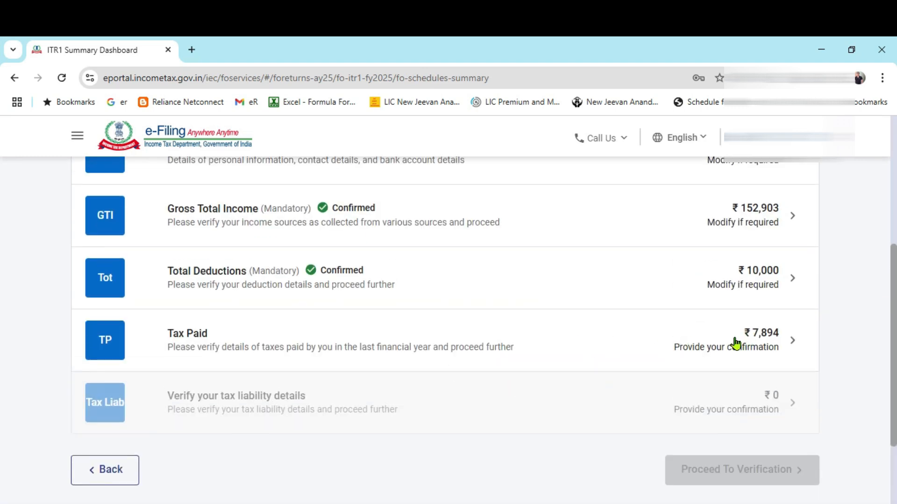
# - Compare the Tax Paid amount on the return summary with the tax deducted at source on the Excel workbook's 26AS sheet
pyautogui.hotkey('alt', 'Tab')
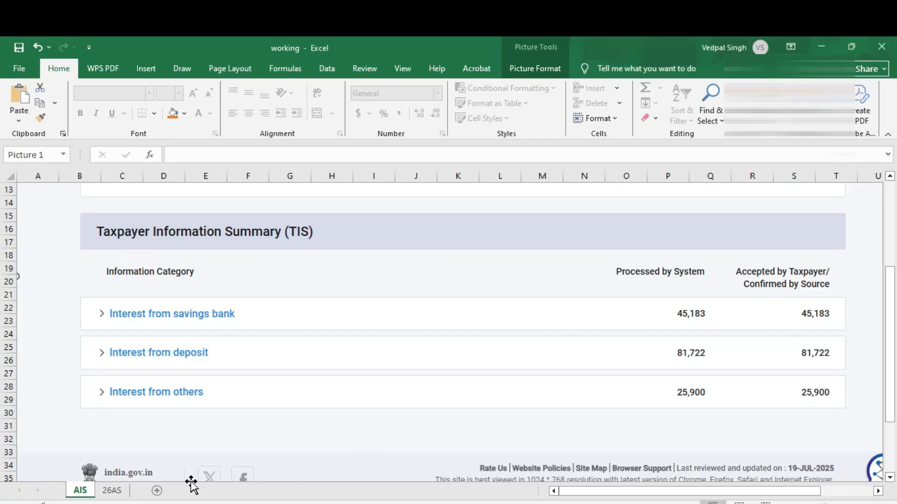
pyautogui.click(114, 490)
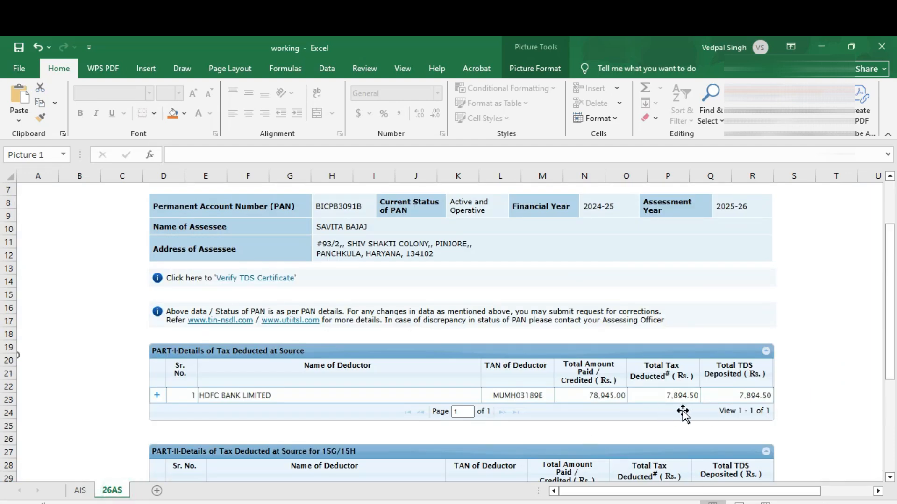
pyautogui.hotkey('alt', 'Tab')
# - Check the Schedule TDS2 details within the Tax Paid schedule and confirm the schedule
pyautogui.click(436, 349)
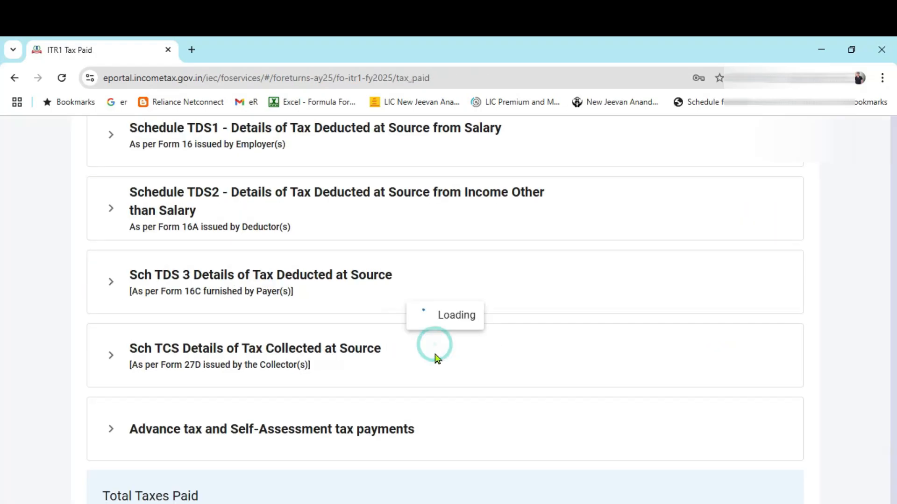
pyautogui.click(111, 404)
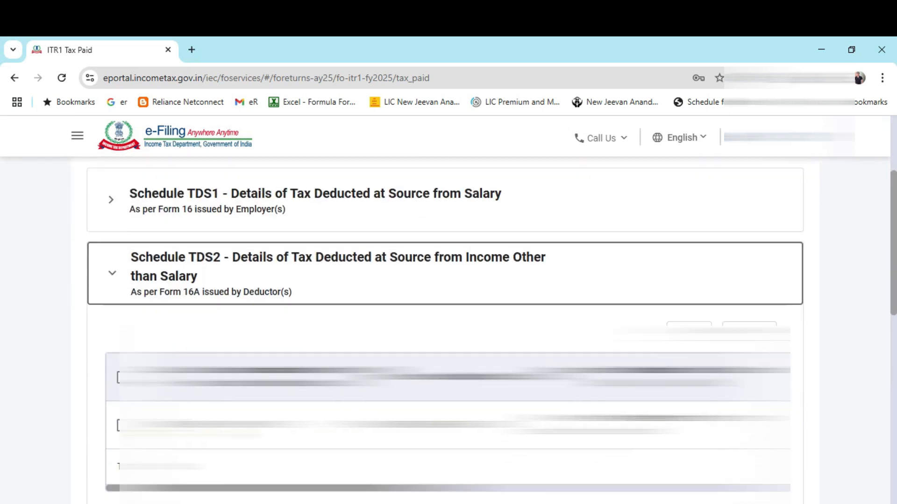
pyautogui.scroll(-10, 836, 397)
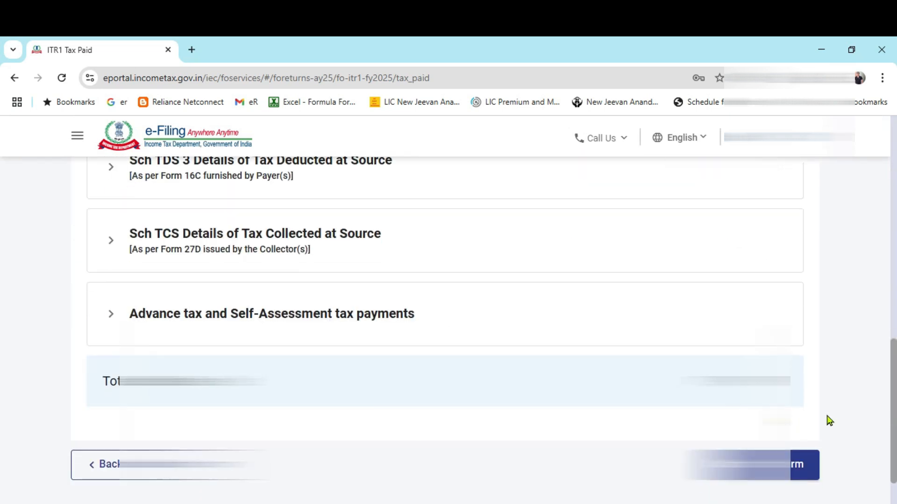
pyautogui.click(790, 467)
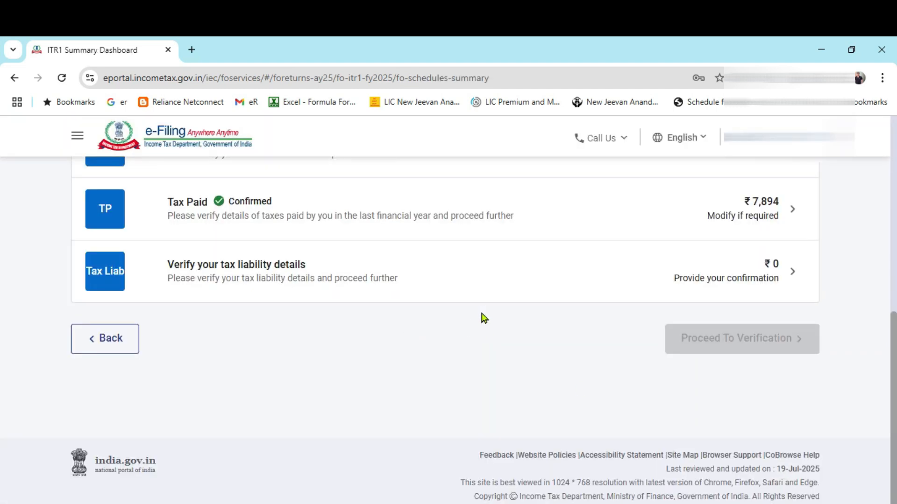
# - Reopen the Gross Total Income schedule from the return summary and expand B3. Income from Other Sources
pyautogui.scroll(4, 483, 318)
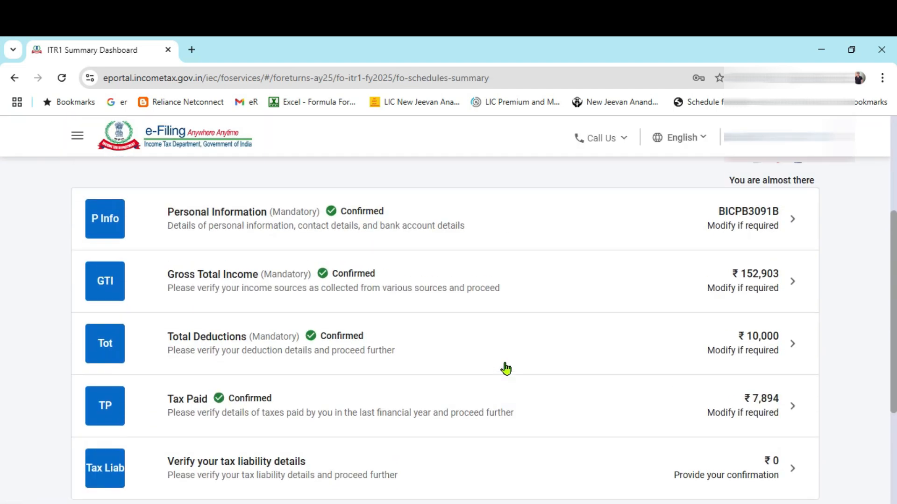
pyautogui.click(437, 287)
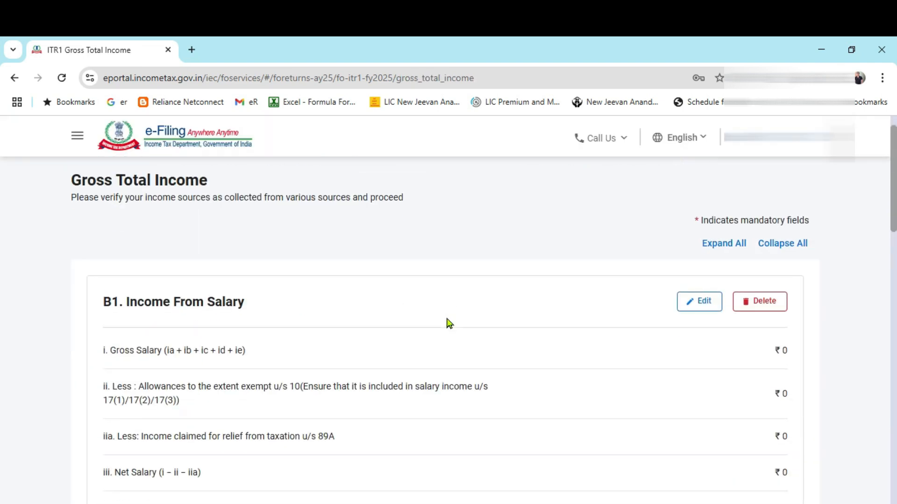
pyautogui.scroll(-15, 447, 322)
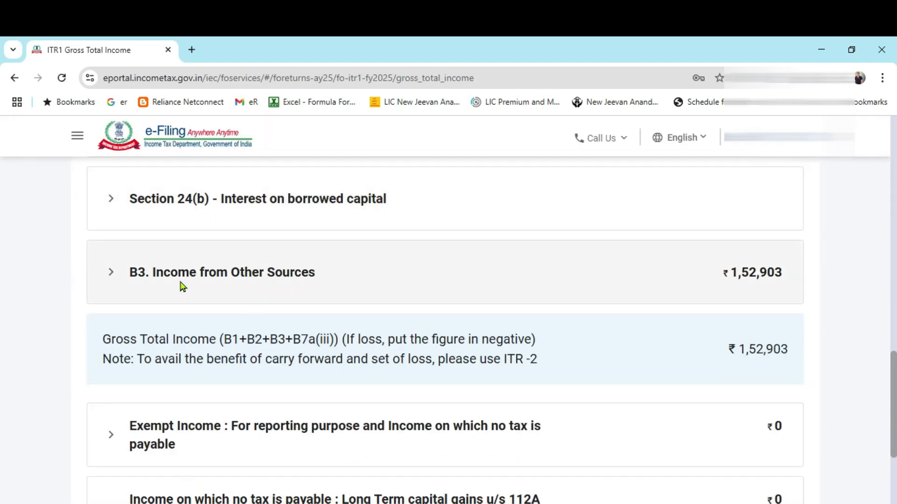
pyautogui.click(116, 280)
pyautogui.scroll(-1, 294, 340)
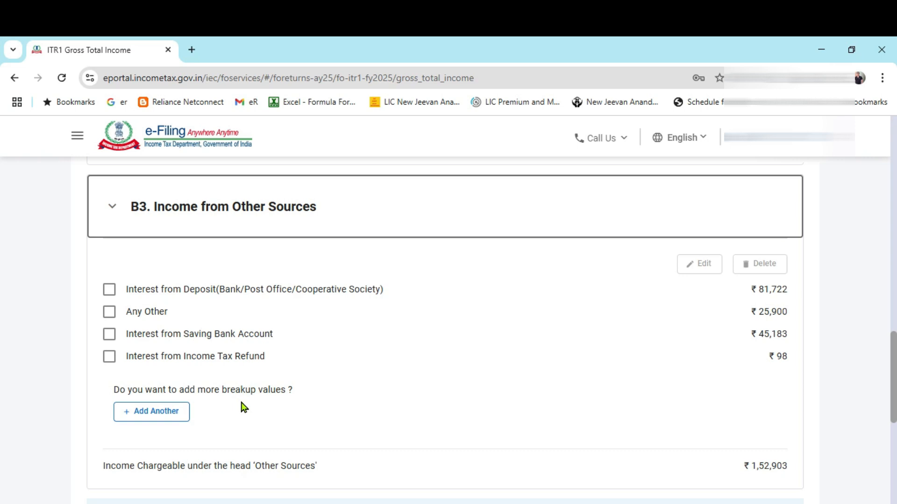
# - Add an Any Other entry to Income from Other Sources, described as "Tuition income" with amount 256787, and save it
pyautogui.click(179, 417)
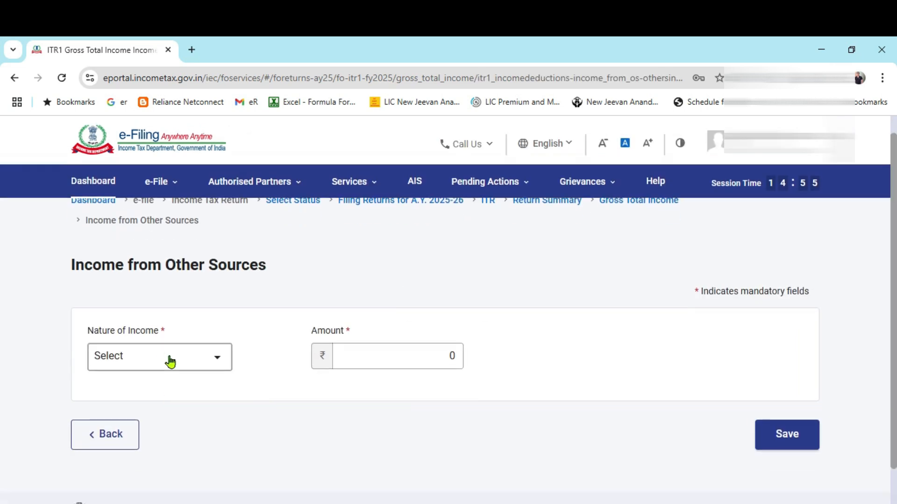
pyautogui.click(176, 366)
pyautogui.scroll(-5, 166, 271)
pyautogui.click(126, 324)
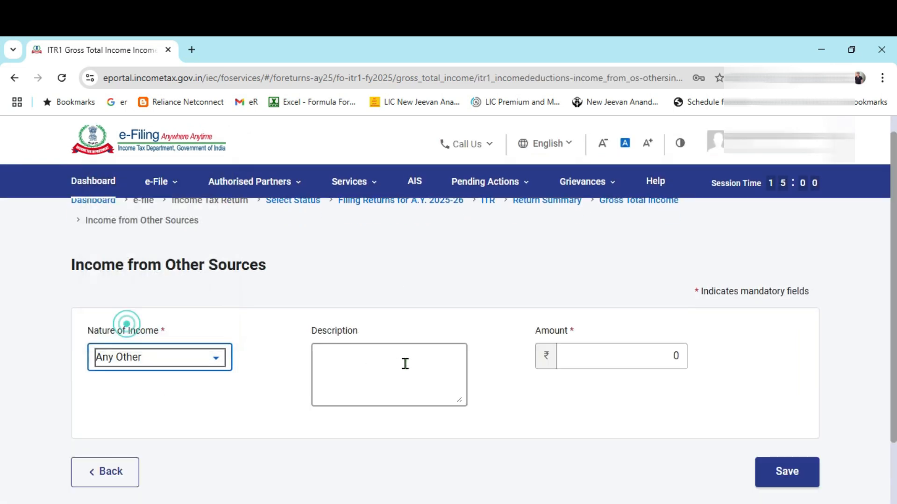
pyautogui.click(413, 360)
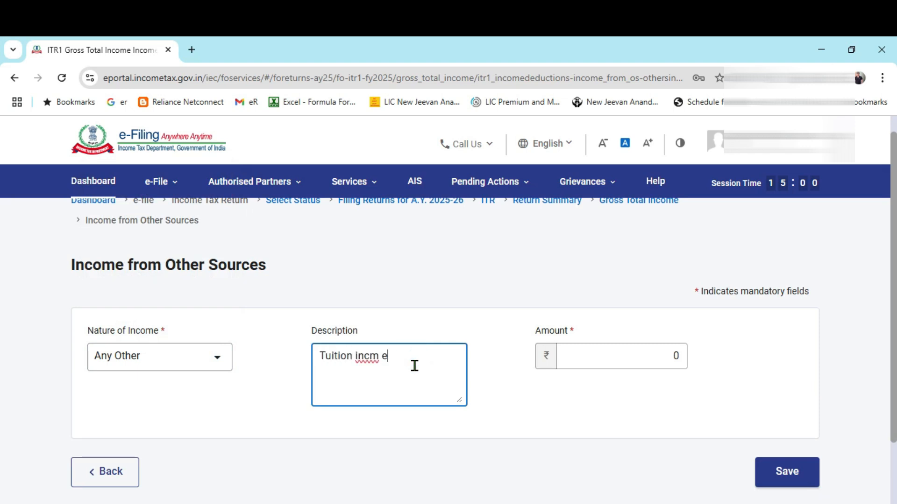
pyautogui.click(592, 367)
pyautogui.write('256787')
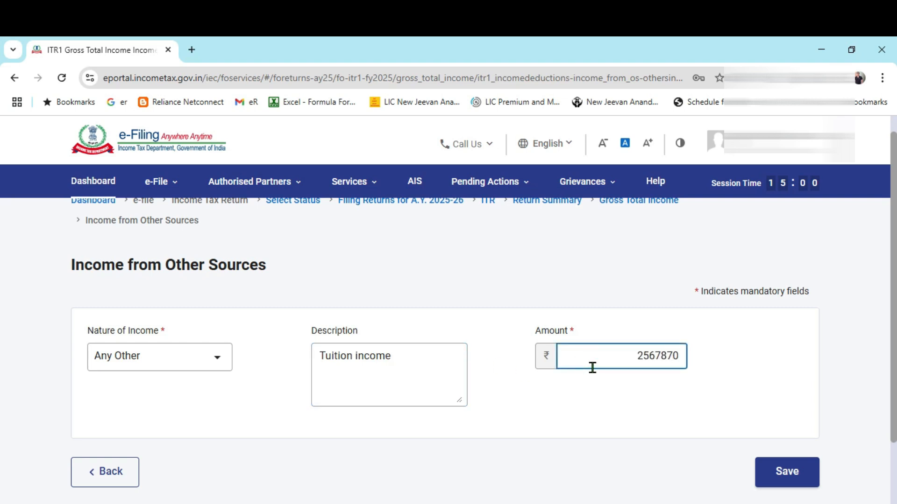
pyautogui.press('BackSpace')
pyautogui.click(597, 411)
pyautogui.click(796, 486)
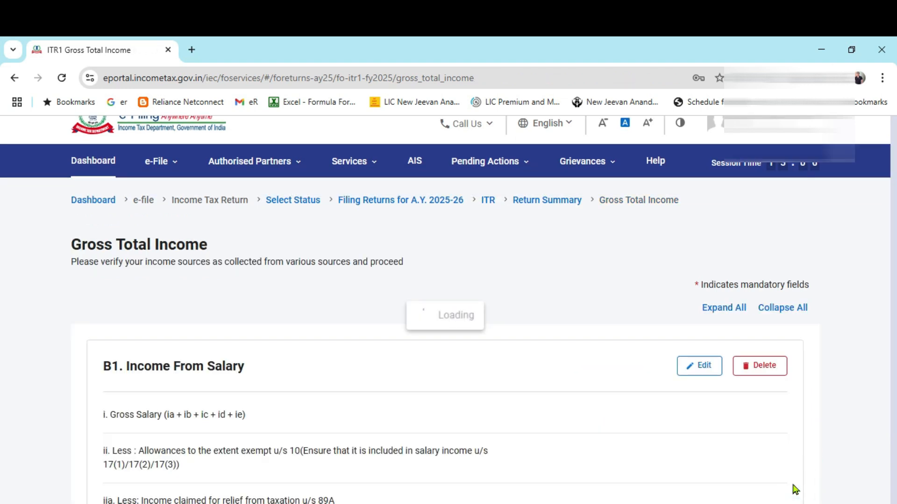
# - Confirm the Gross Total Income schedule and return to the return summary
pyautogui.scroll(-20, 640, 411)
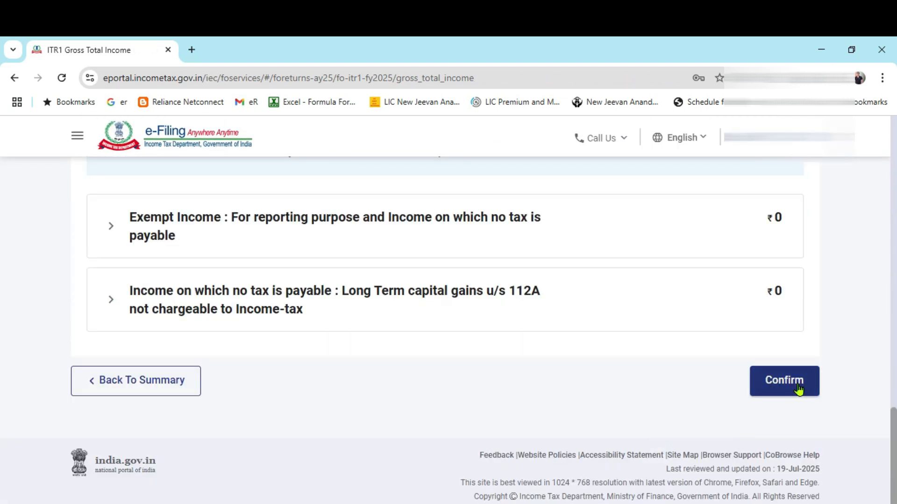
pyautogui.click(791, 391)
pyautogui.scroll(4, 486, 350)
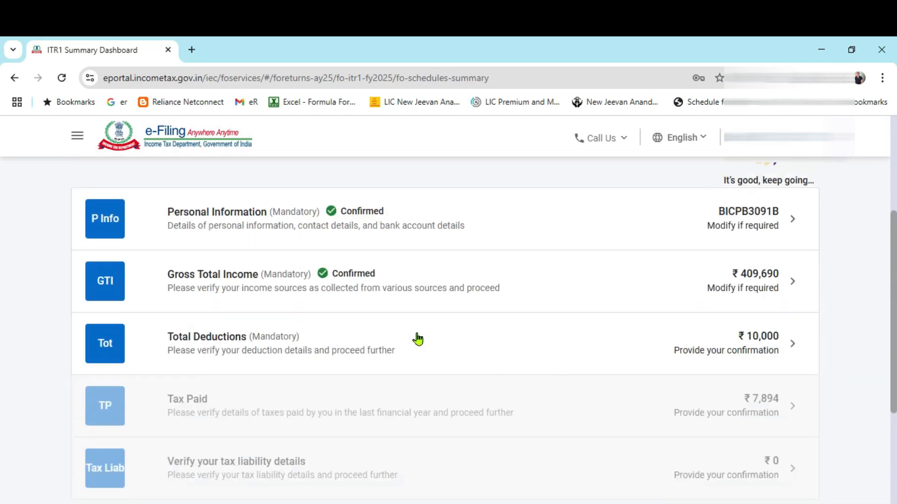
# - Reopen the Total Deductions schedule, go through its sections and confirm it again
pyautogui.click(428, 355)
pyautogui.scroll(-15, 557, 360)
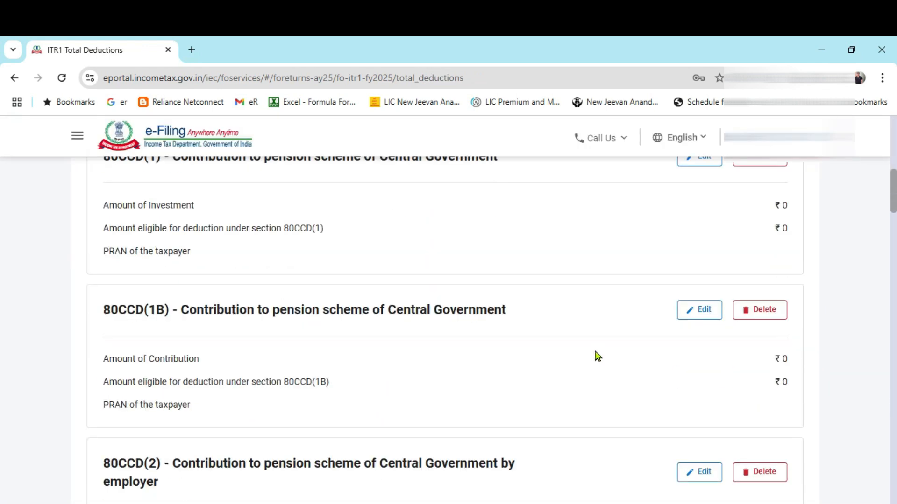
pyautogui.scroll(-20, 688, 387)
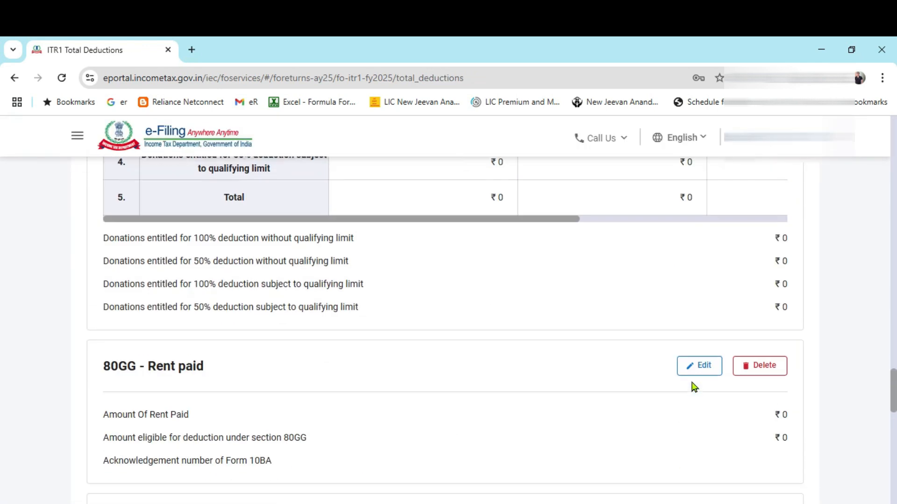
pyautogui.scroll(-5, 762, 473)
pyautogui.click(783, 380)
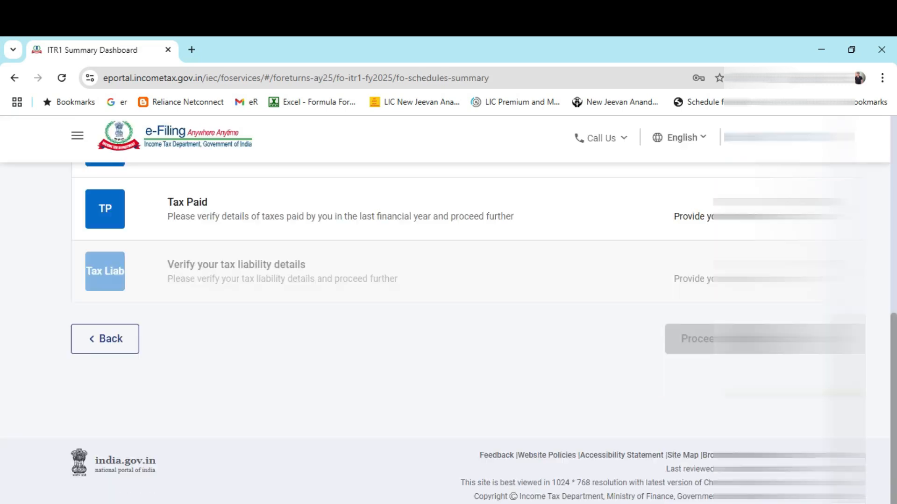
# - Reopen the Tax Paid schedule and confirm the total taxes paid
pyautogui.scroll(-4, 399, 378)
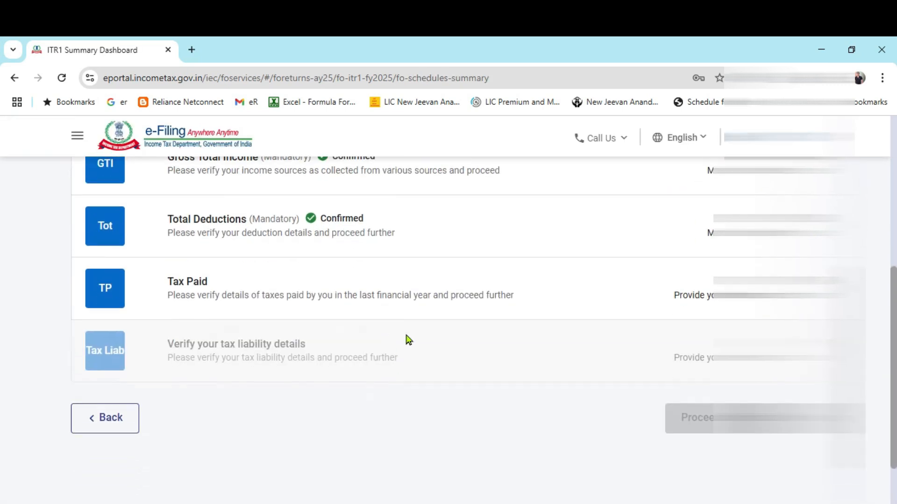
pyautogui.click(428, 279)
pyautogui.scroll(-4, 660, 398)
pyautogui.click(796, 398)
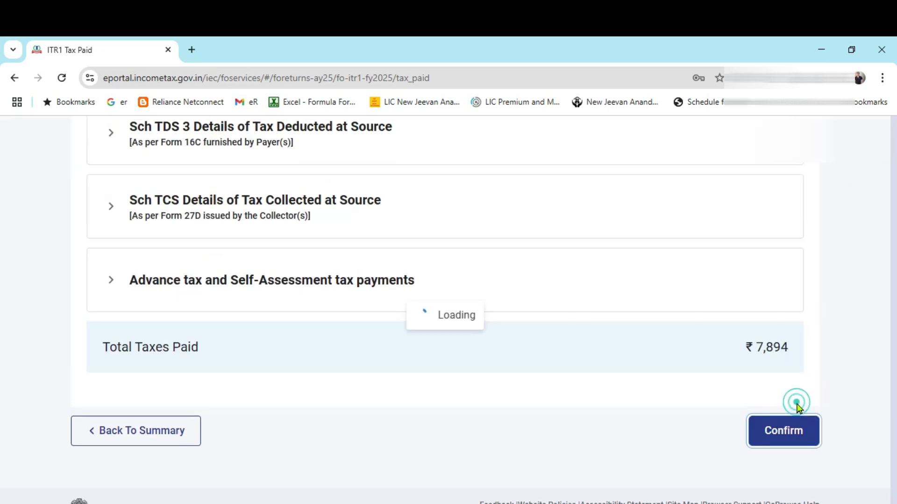
# - Review the income and tax payable computations in the tax liability details and confirm the schedule
pyautogui.click(434, 294)
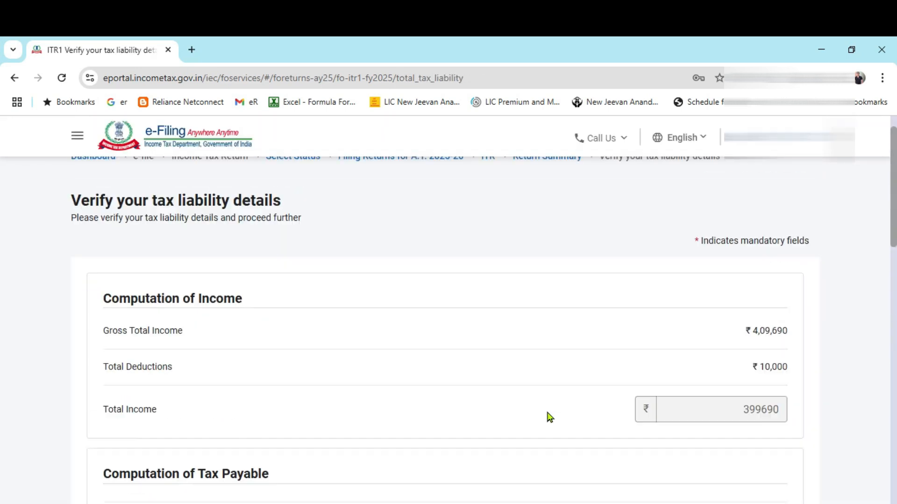
pyautogui.scroll(-3, 582, 360)
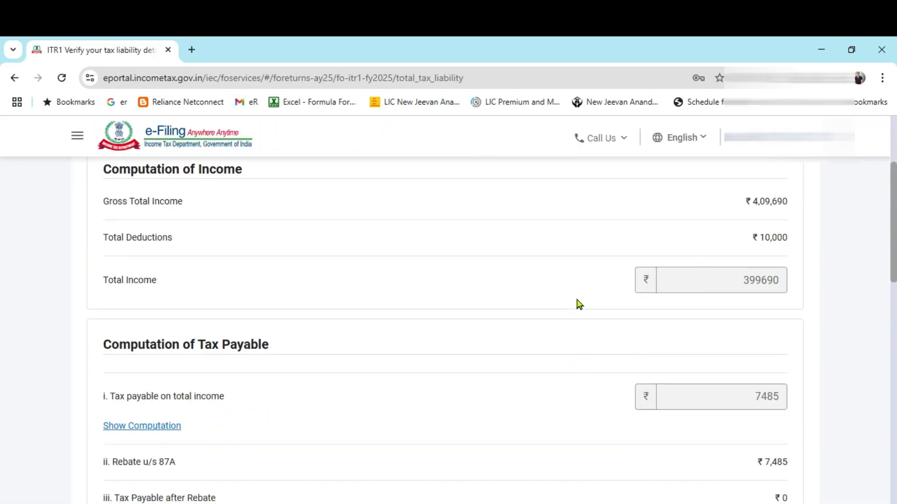
pyautogui.scroll(-15, 579, 313)
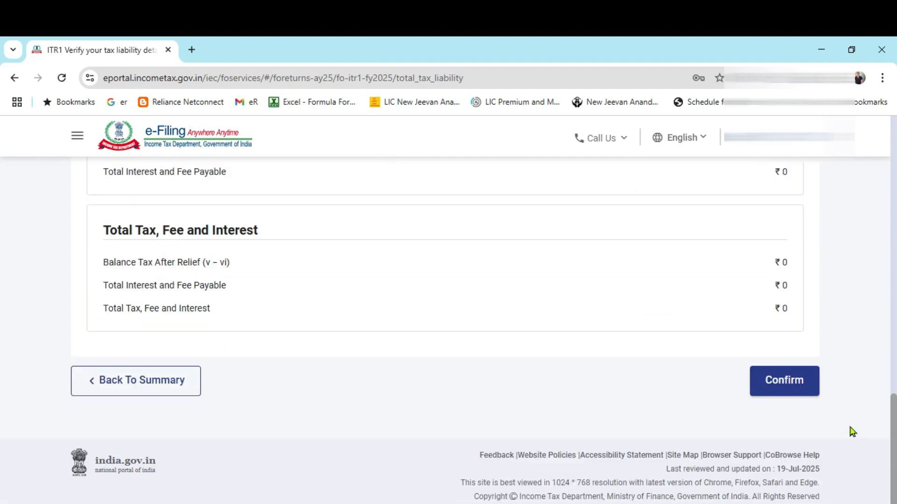
pyautogui.click(771, 393)
# - Check that all schedules on the return summary are confirmed and proceed to verification
pyautogui.scroll(2, 597, 400)
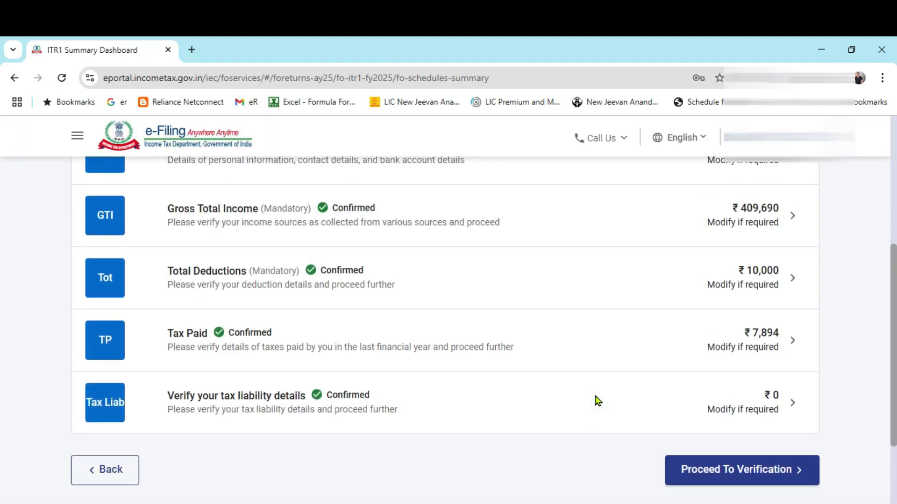
pyautogui.scroll(1, 596, 399)
pyautogui.scroll(-5, 595, 400)
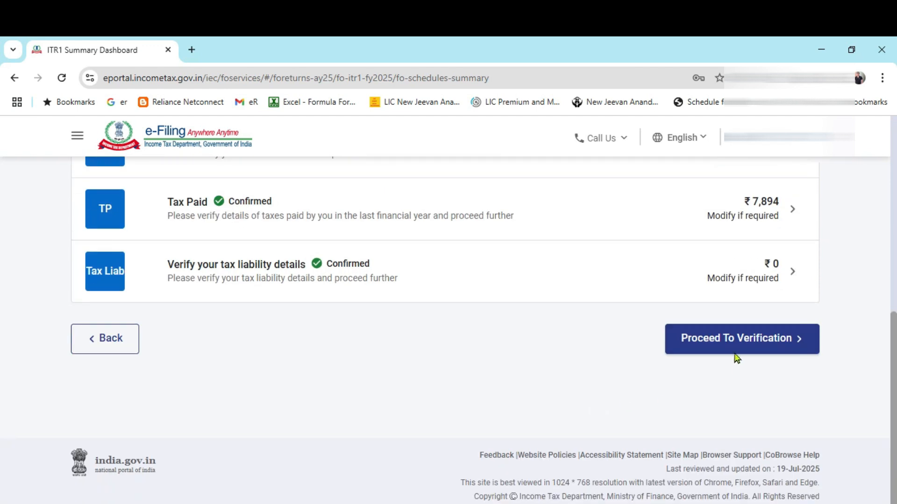
pyautogui.click(736, 345)
# - Examine the tax summary's taxable income, tax payable on total income, rebate u/s 87A and refund figures
pyautogui.scroll(-10, 581, 335)
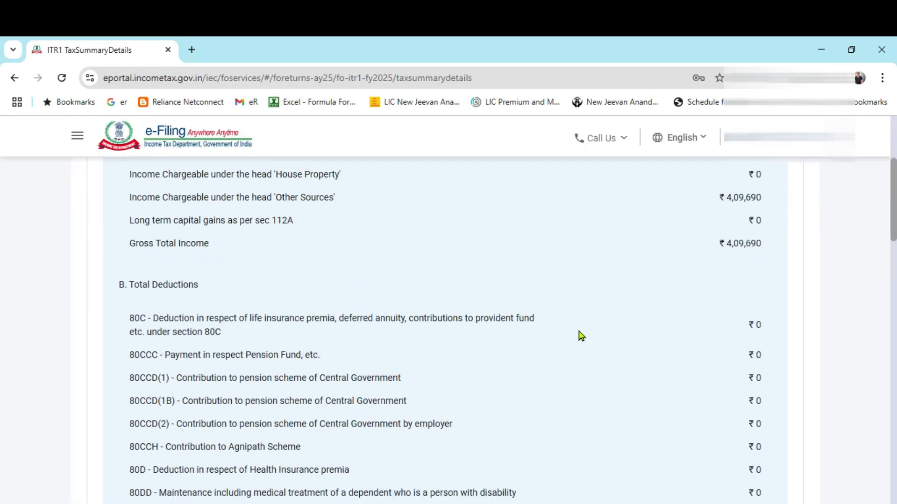
pyautogui.scroll(-8, 586, 351)
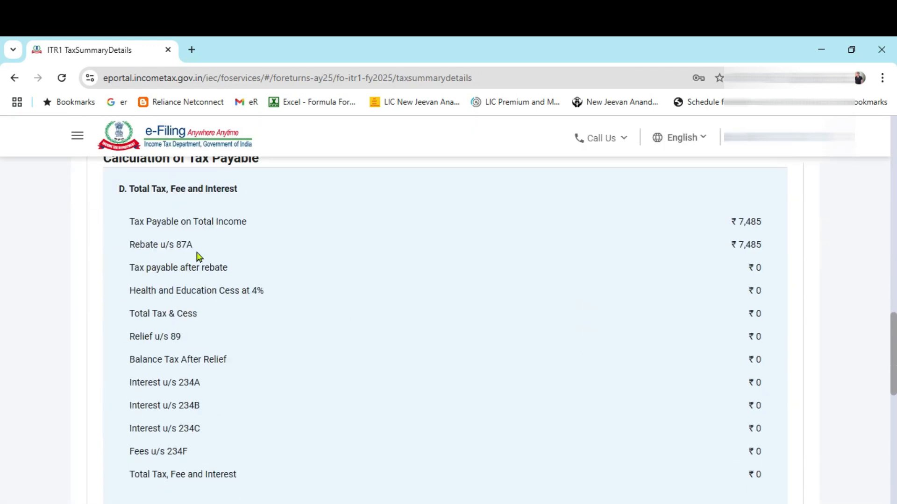
pyautogui.scroll(-2, 664, 314)
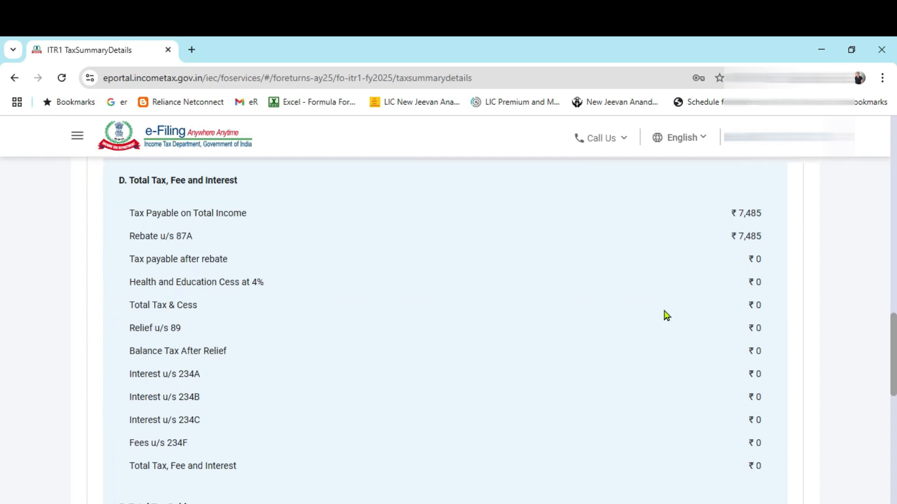
pyautogui.scroll(2, 665, 314)
pyautogui.doubleClick(114, 242)
pyautogui.moveTo(196, 260); pyautogui.dragTo(719, 260)
pyautogui.click(665, 248)
pyautogui.scroll(-3, 647, 300)
pyautogui.scroll(-7, 637, 310)
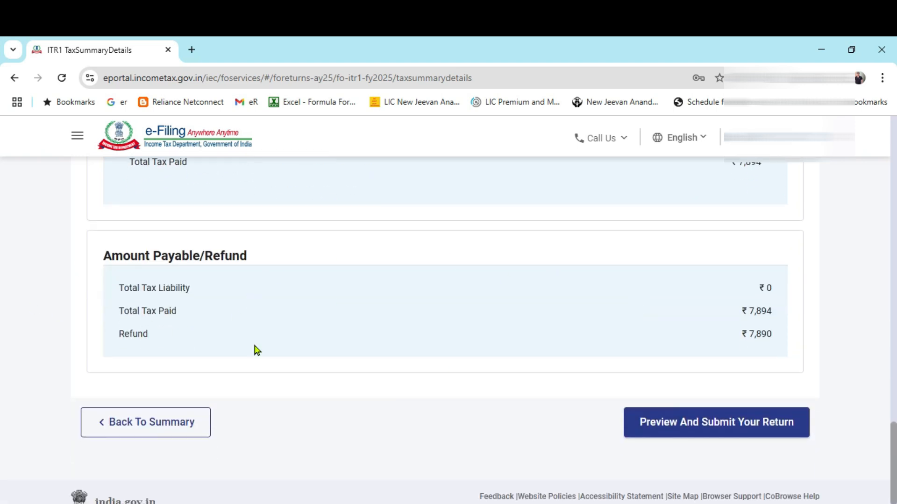
pyautogui.click(724, 425)
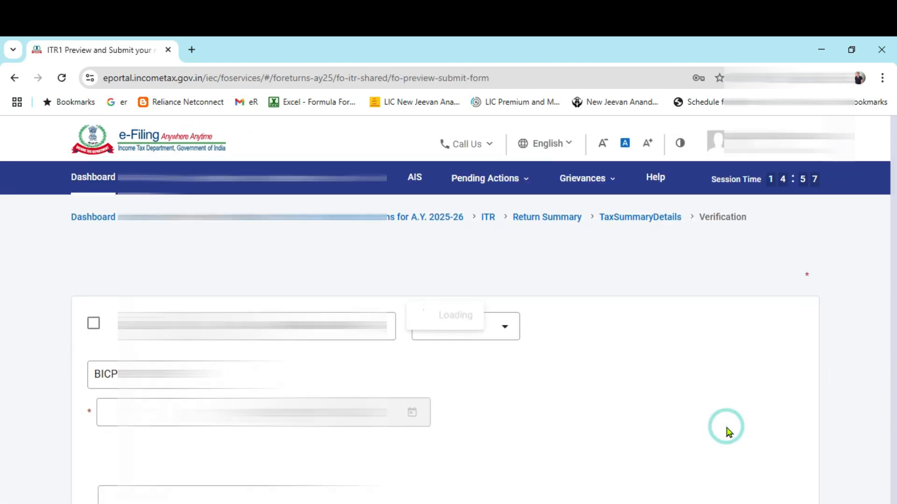
pyautogui.scroll(-10, 541, 383)
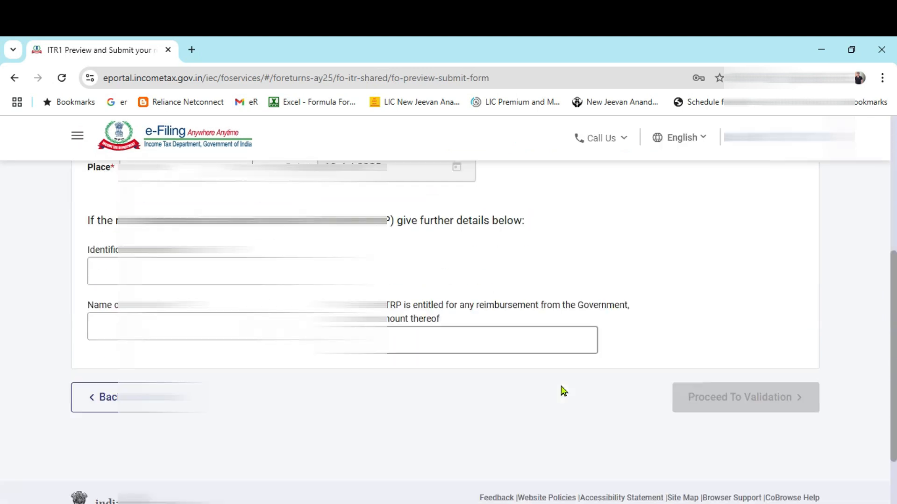
pyautogui.click(104, 386)
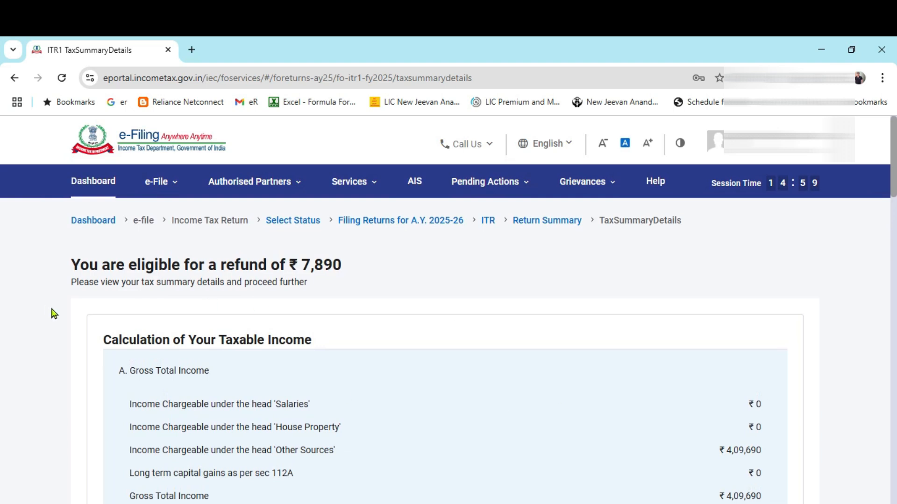
# - Check the refund eligibility heading on the tax summary and proceed to preview and submit the return
pyautogui.moveTo(74, 269); pyautogui.dragTo(370, 280)
pyautogui.click(370, 258)
pyautogui.scroll(-10, 575, 318)
pyautogui.scroll(-10, 607, 374)
pyautogui.click(743, 381)
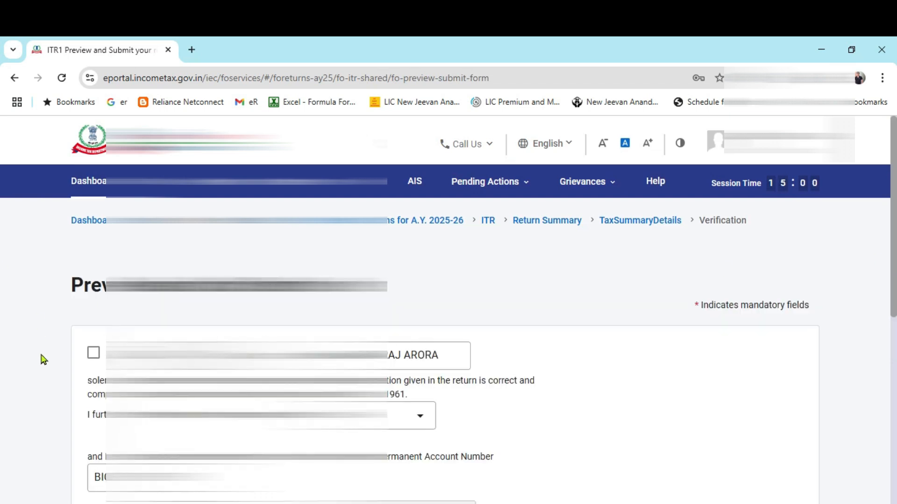
# - Accept the declaration, fill in the place of verification and proceed to validation of the return
pyautogui.click(93, 353)
pyautogui.scroll(-4, 2, 327)
pyautogui.scroll(-3, 1, 327)
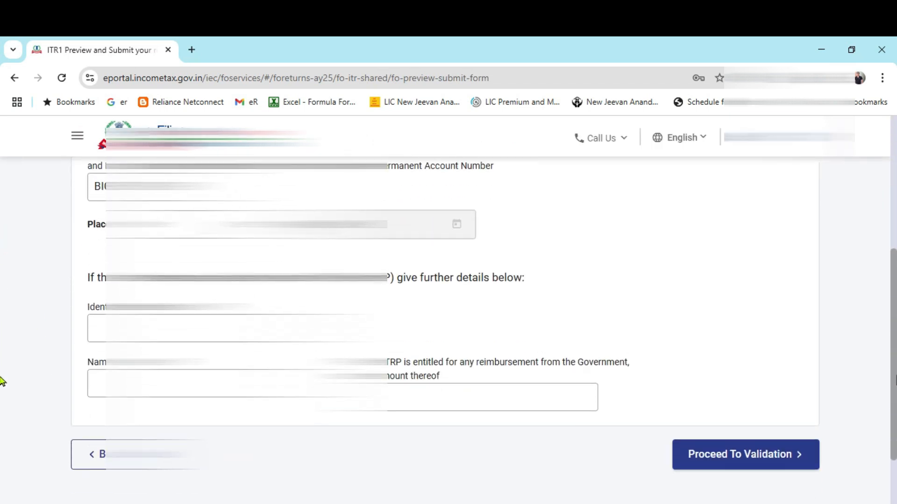
pyautogui.scroll(-2, 758, 470)
pyautogui.scroll(4, 516, 374)
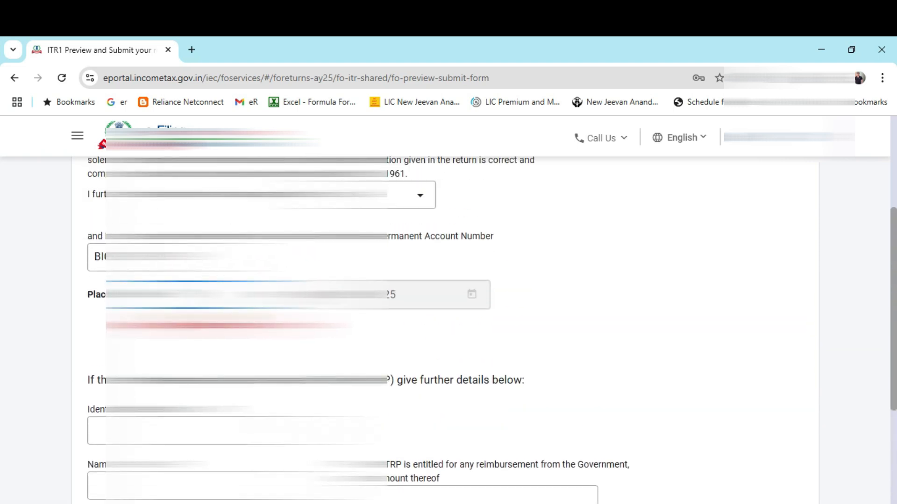
pyautogui.scroll(-4, 710, 429)
pyautogui.click(736, 372)
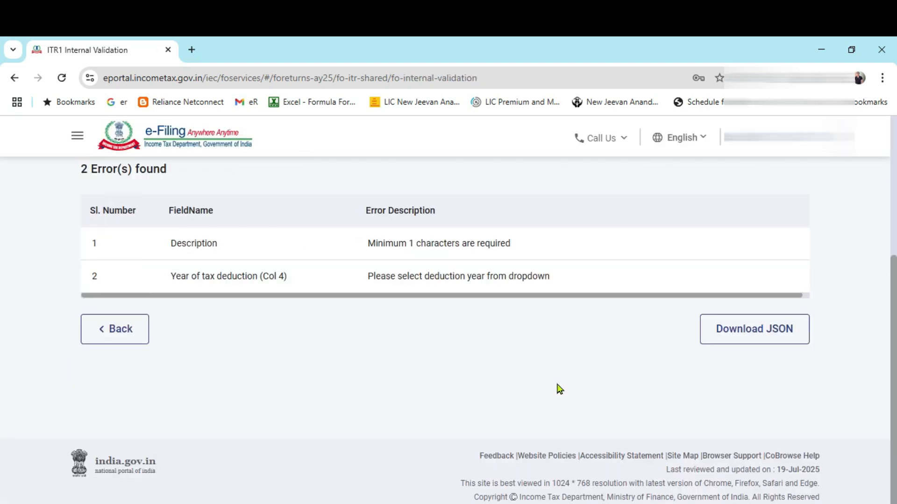
# - Open the Year of tax deduction error from the validation list and display the year choices in Schedule TDS2
pyautogui.scroll(1, 560, 389)
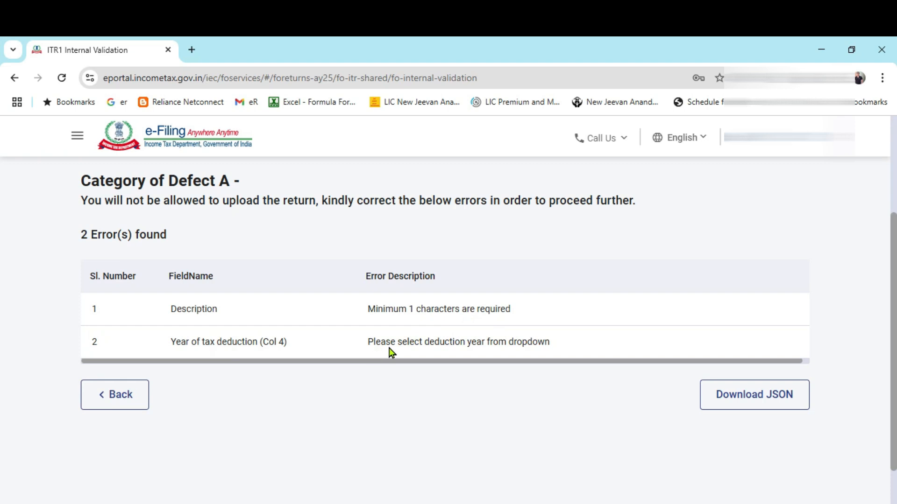
pyautogui.click(463, 345)
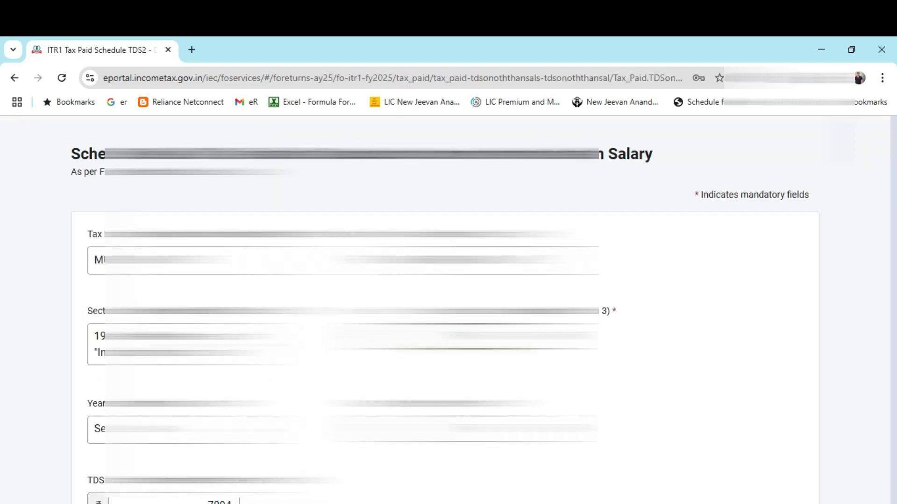
pyautogui.moveTo(896, 299); pyautogui.dragTo(896, 381)
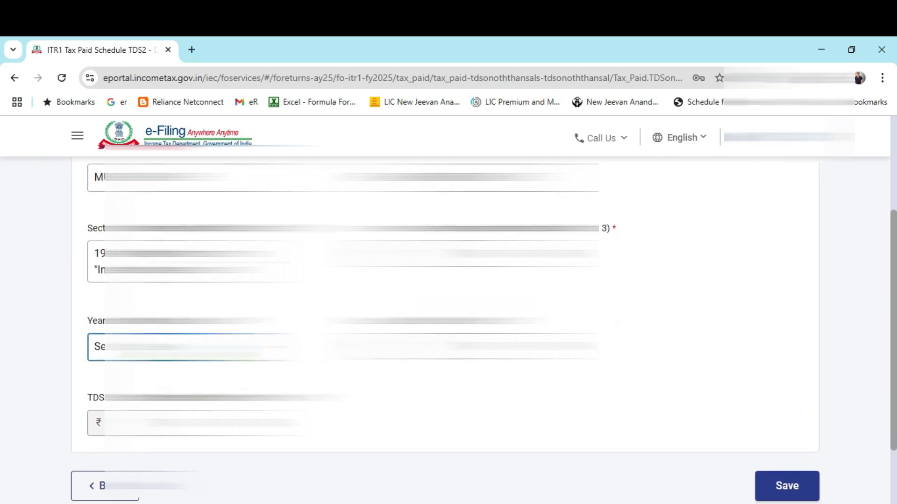
pyautogui.click(187, 351)
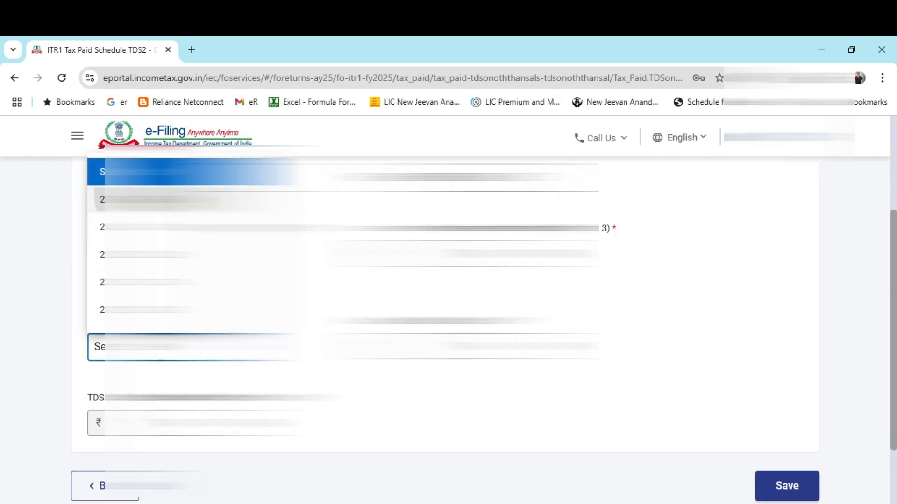